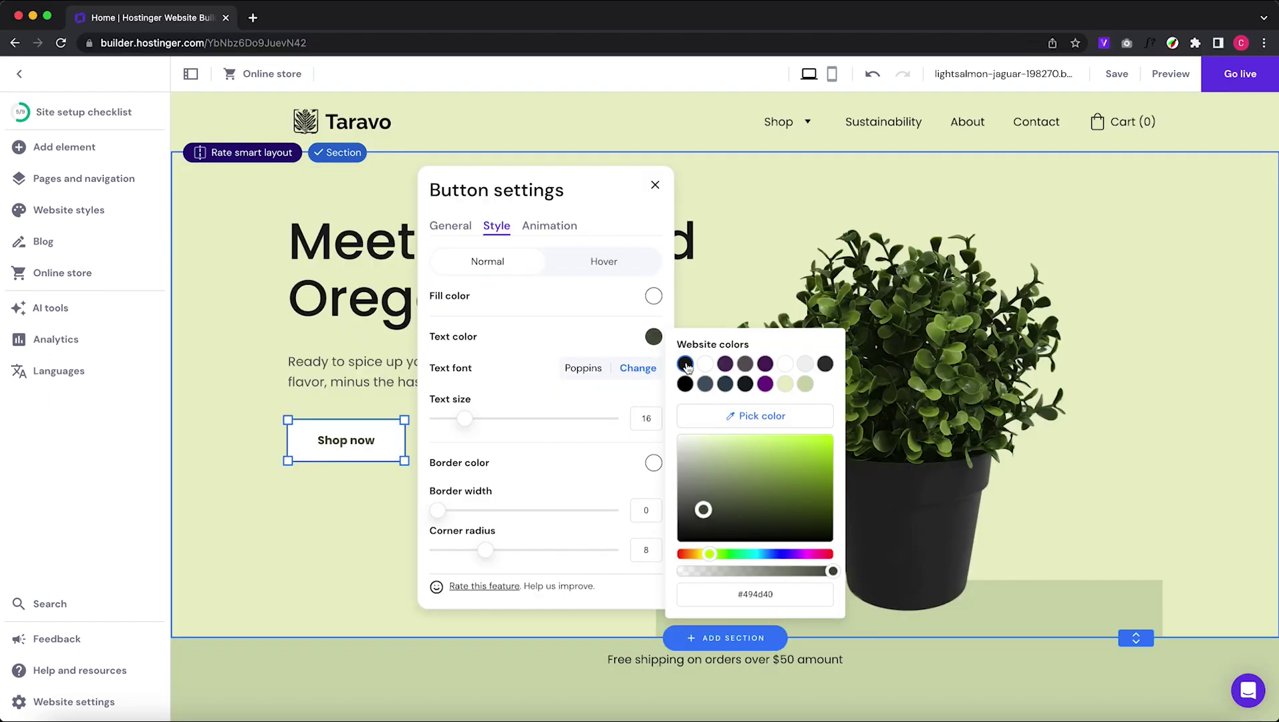
Step: Set the Shop now button's text color to the near-black website color and close its settings
click(687, 367)
click(109, 431)
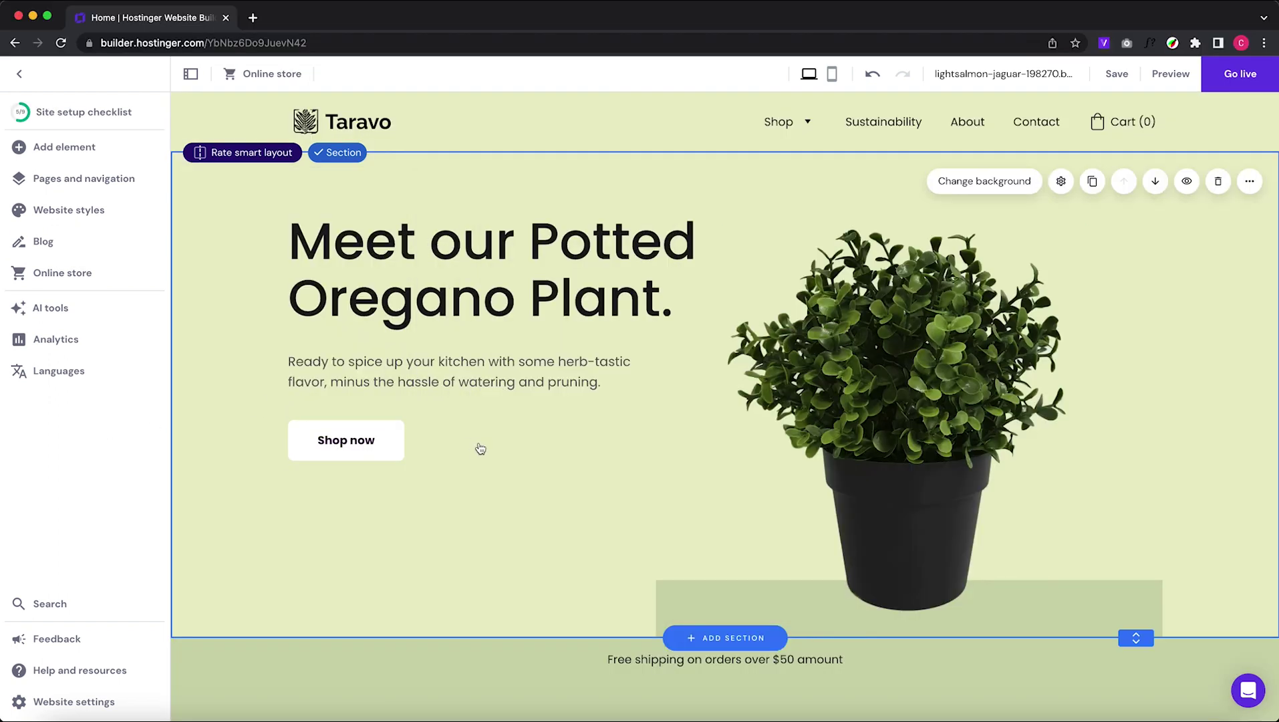
Step: Duplicate the product description text and place the copy beside the Shop now button
click(437, 382)
click(368, 335)
drag(414, 377, 488, 437)
Step: Set the duplicated text's font to Poppins Bold and replace its wording with "USD $15"
click(409, 403)
click(538, 402)
mouse_move(568, 440)
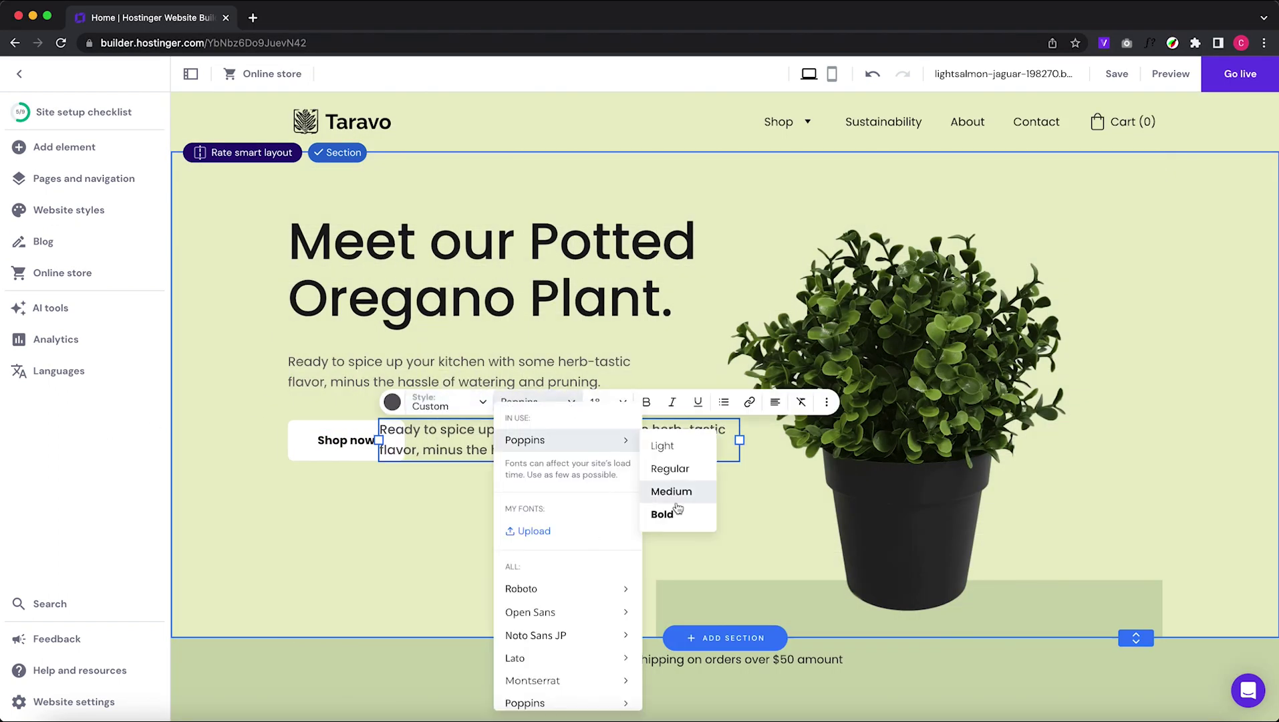
key(super+a)
key(BackSpace)
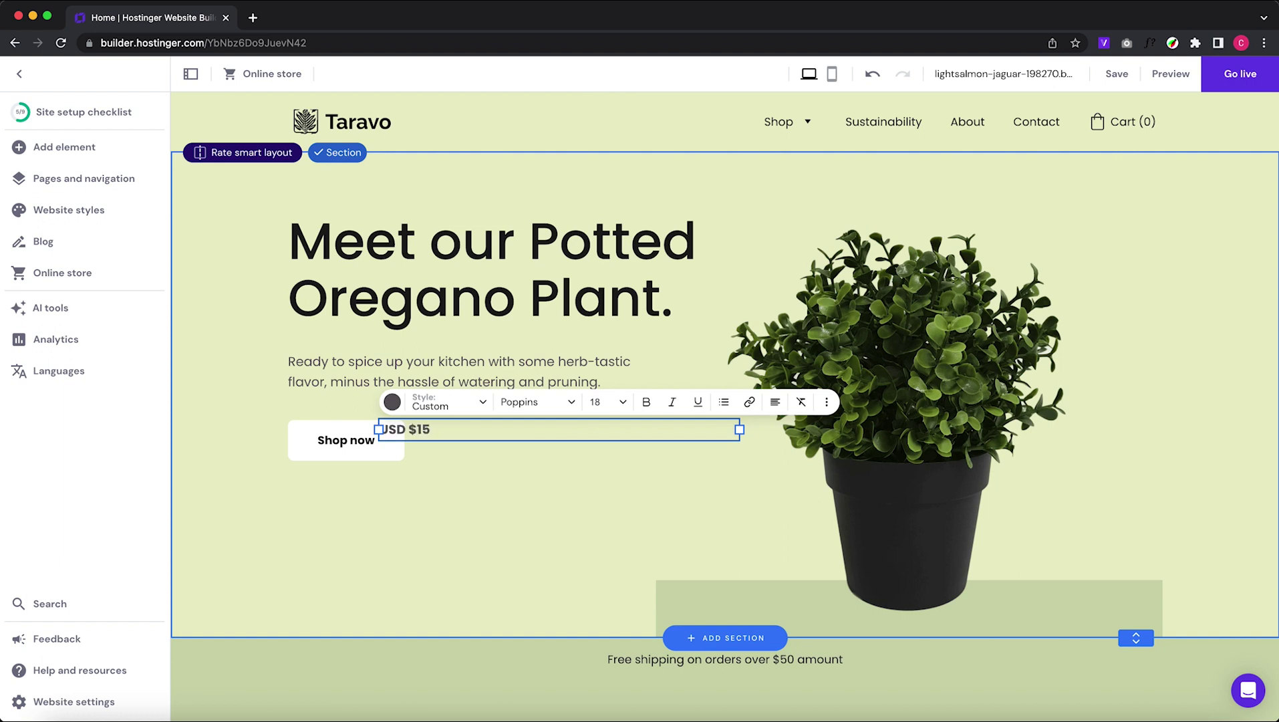
Step: Narrow the "USD $15" text box and arrange it next to the Shop now button
drag(739, 429, 375, 452)
click(374, 495)
click(321, 471)
click(299, 500)
scroll(511, 554, down, 1)
scroll(511, 554, up, 1)
click(358, 460)
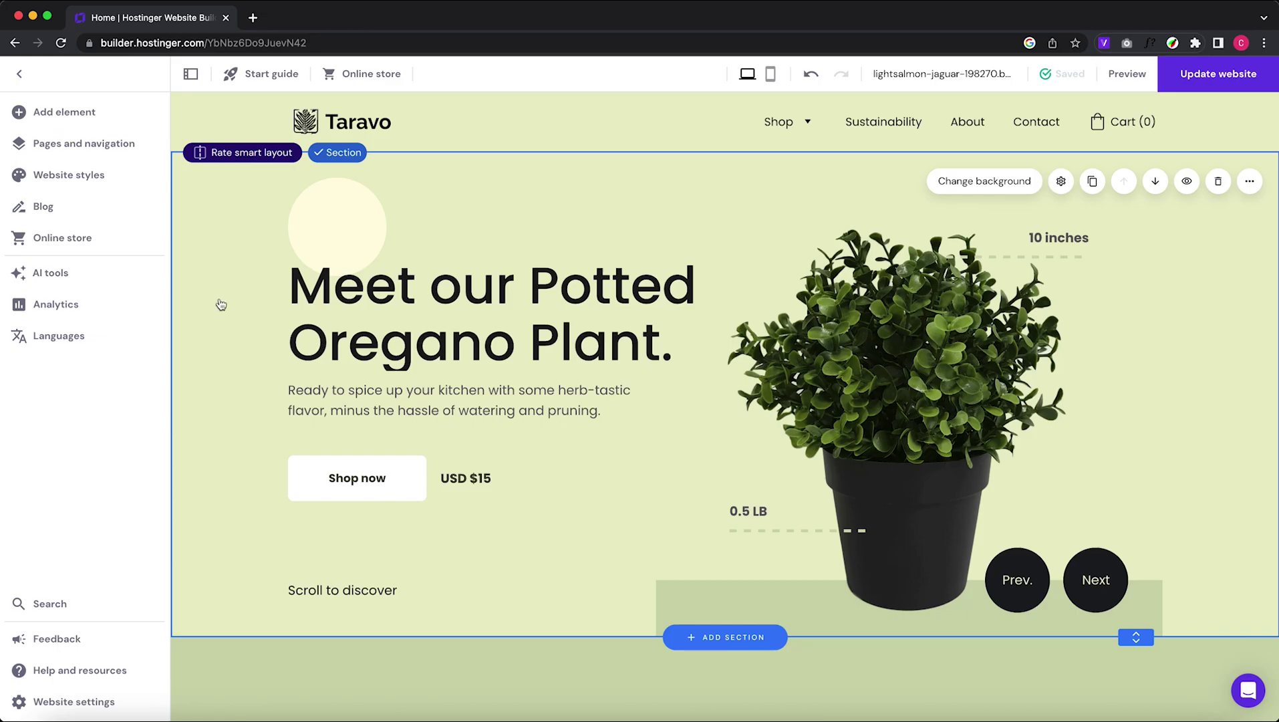
Step: Move the "Home decor items" heading slightly upward within its section
scroll(339, 322, down, 2)
scroll(339, 322, down, 9)
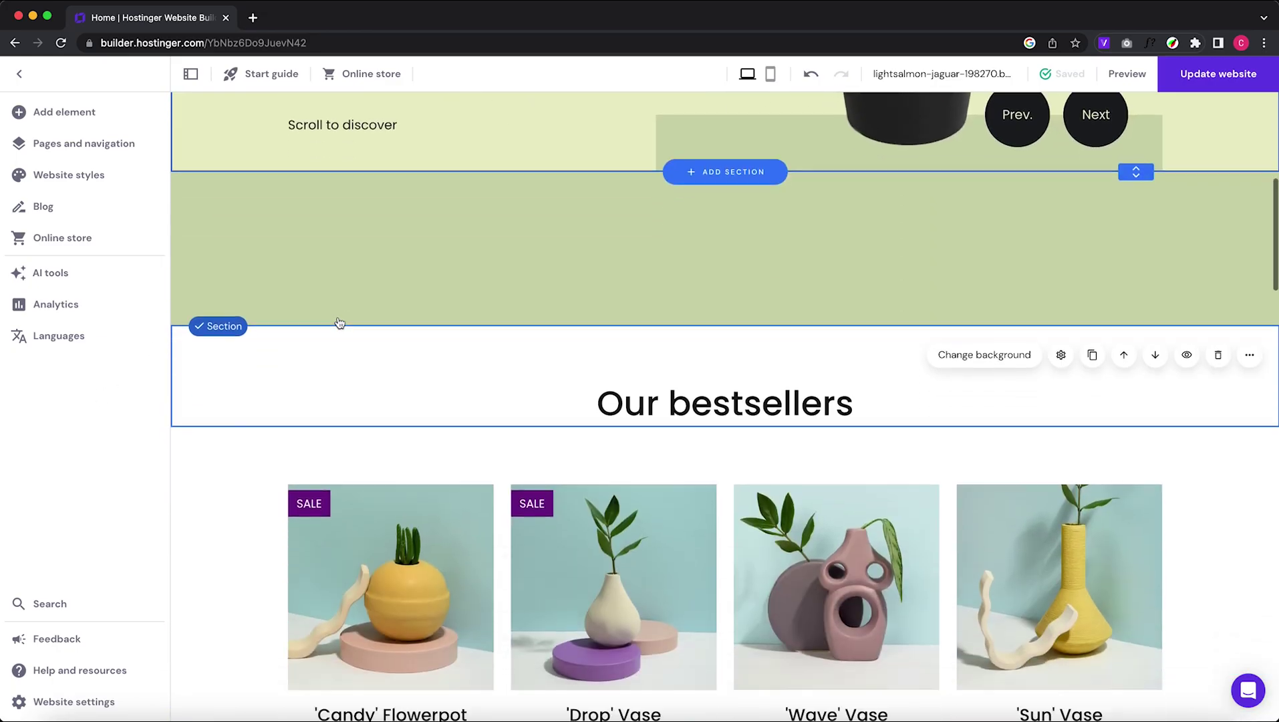
scroll(339, 322, down, 9)
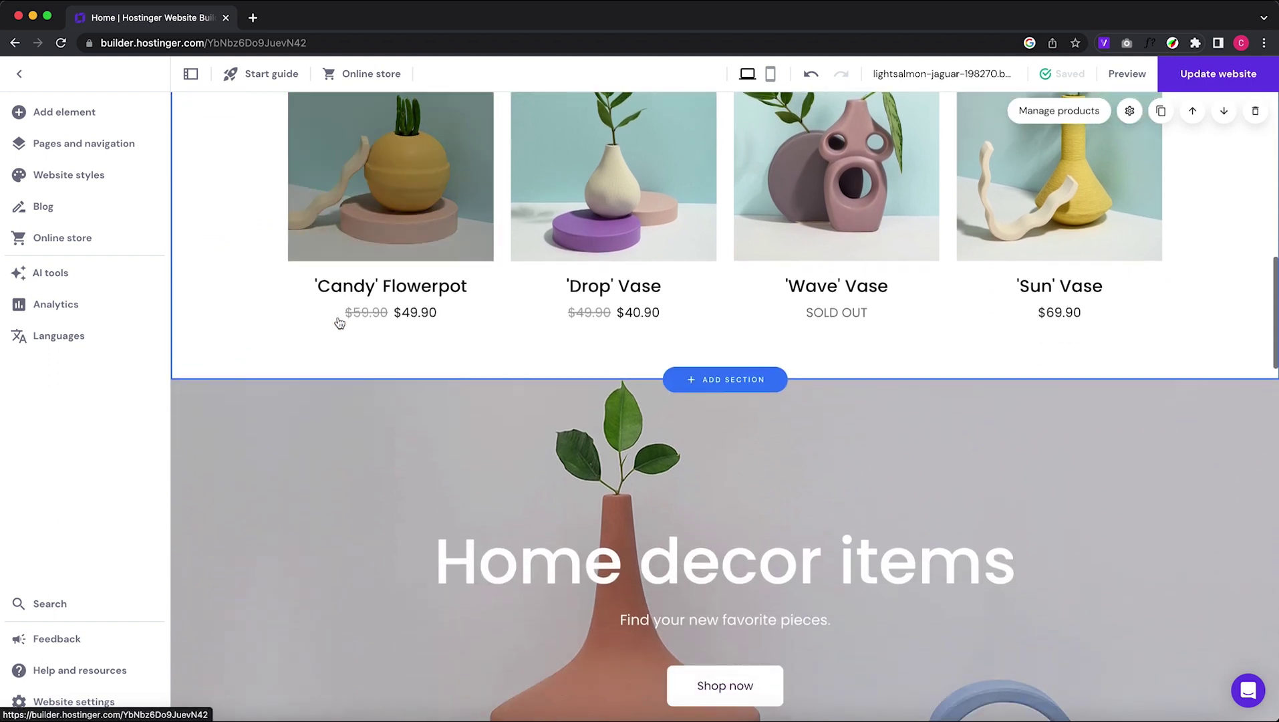
scroll(339, 318, down, 2)
scroll(340, 322, up, 3)
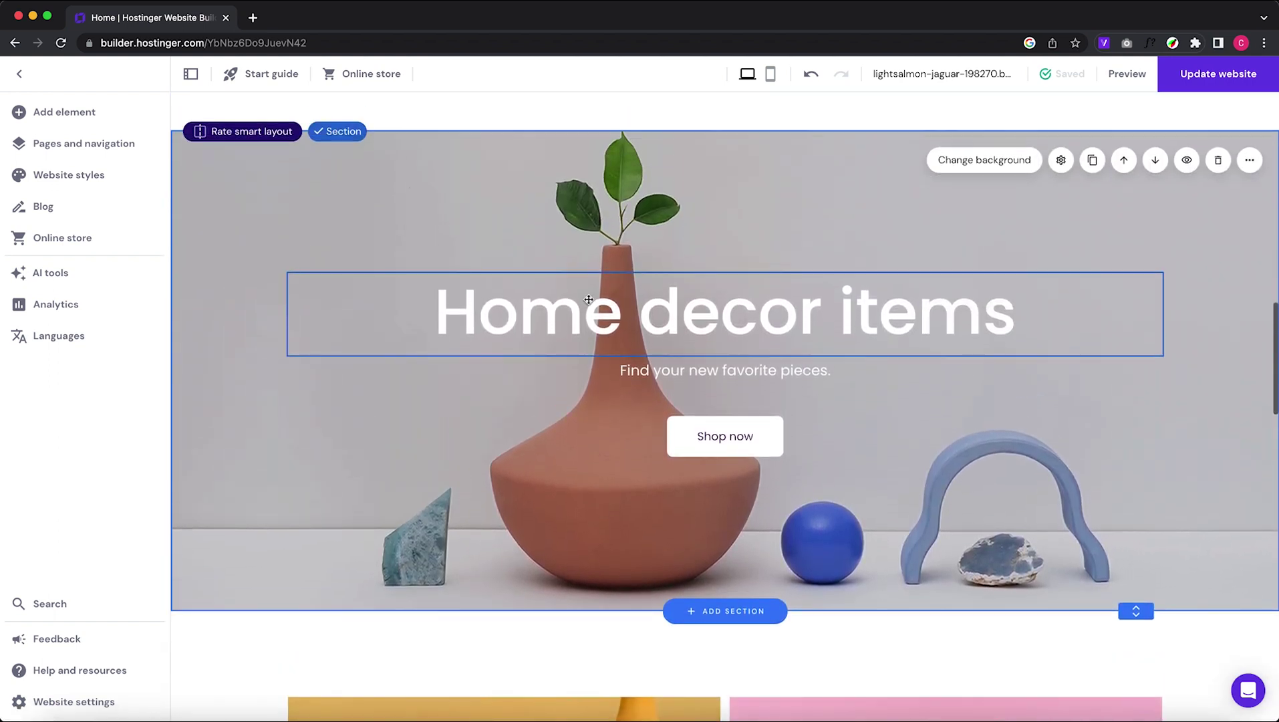
drag(588, 300, 588, 281)
Step: Review the remaining page sections, the available AI tools and the online store's product list
scroll(578, 474, down, 13)
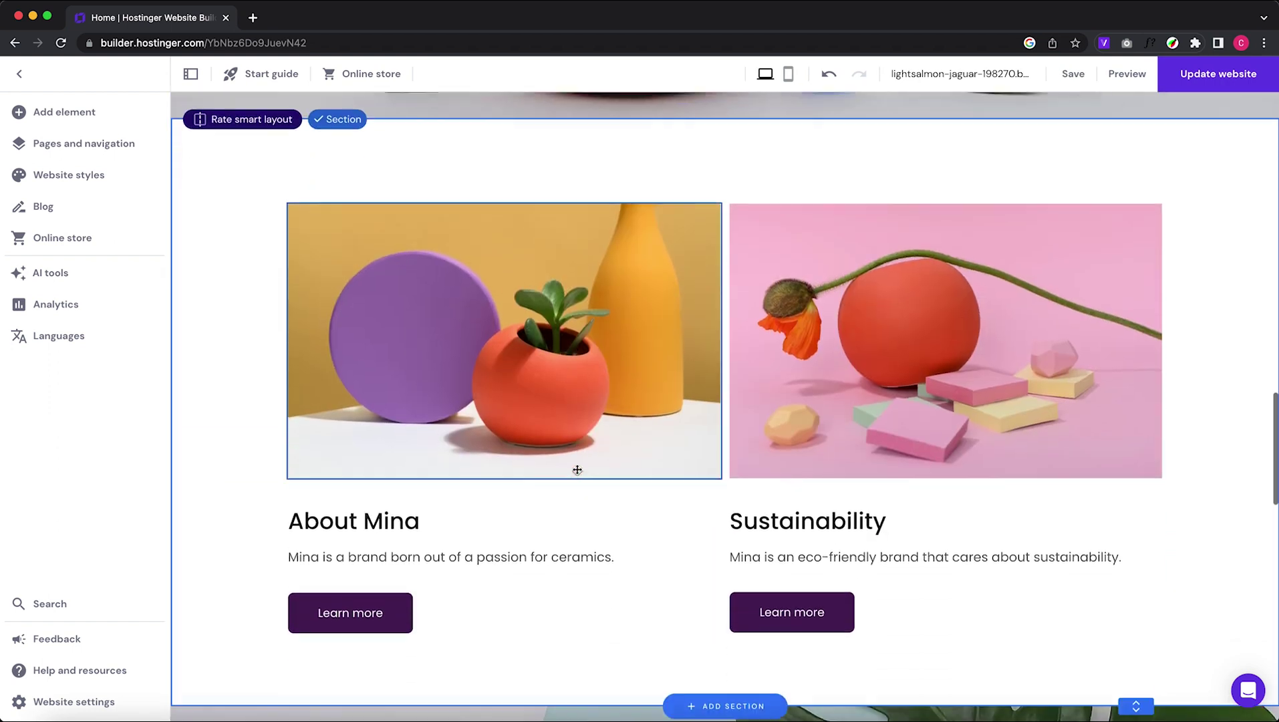
scroll(577, 470, down, 1)
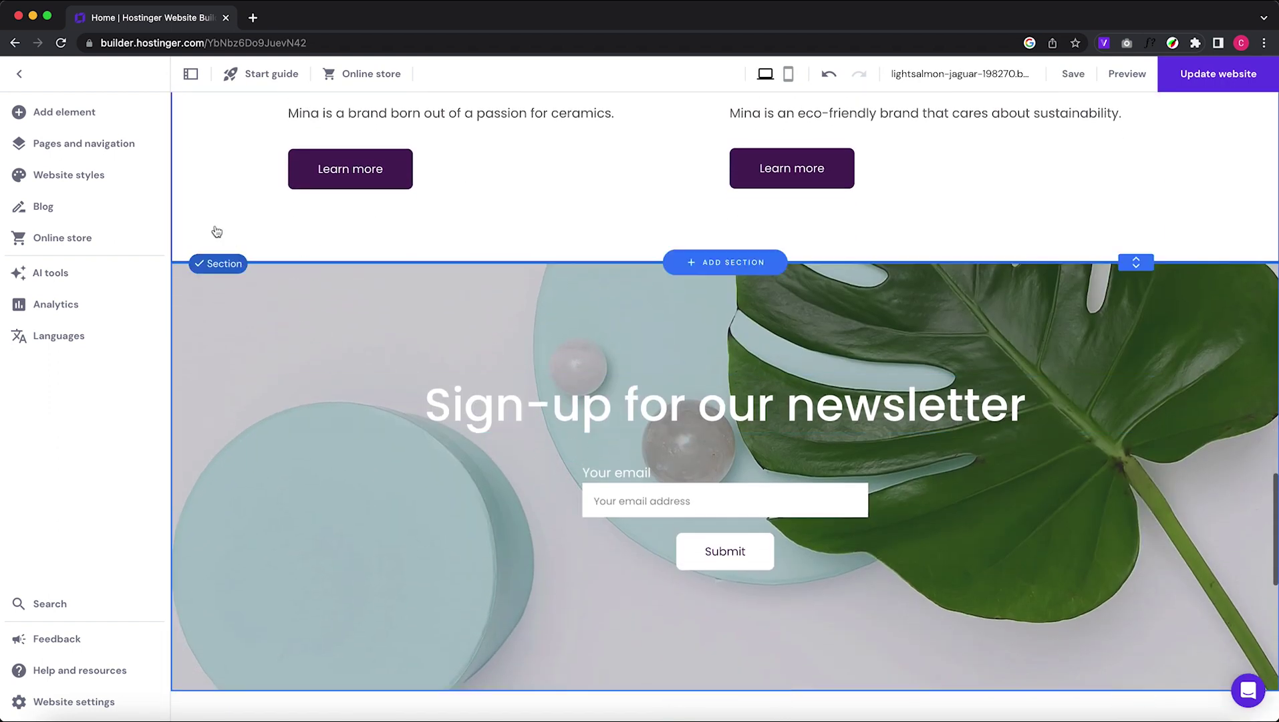
click(94, 277)
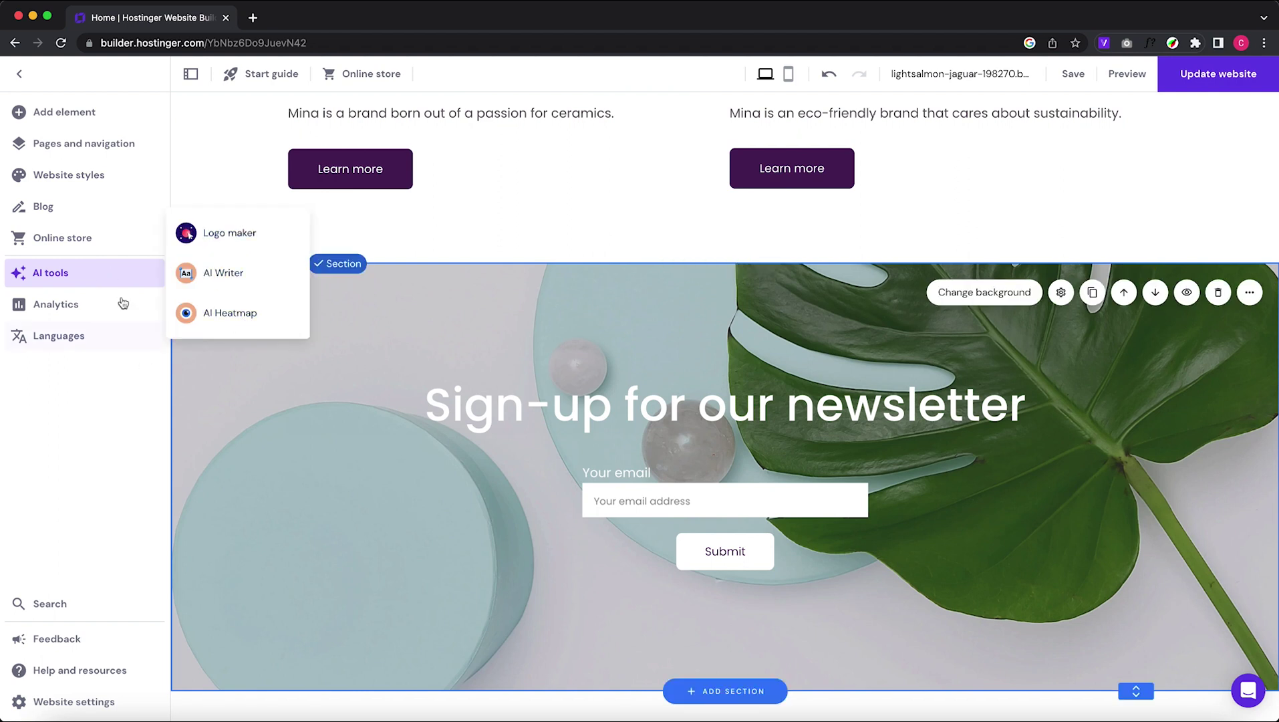
scroll(339, 474, down, 4)
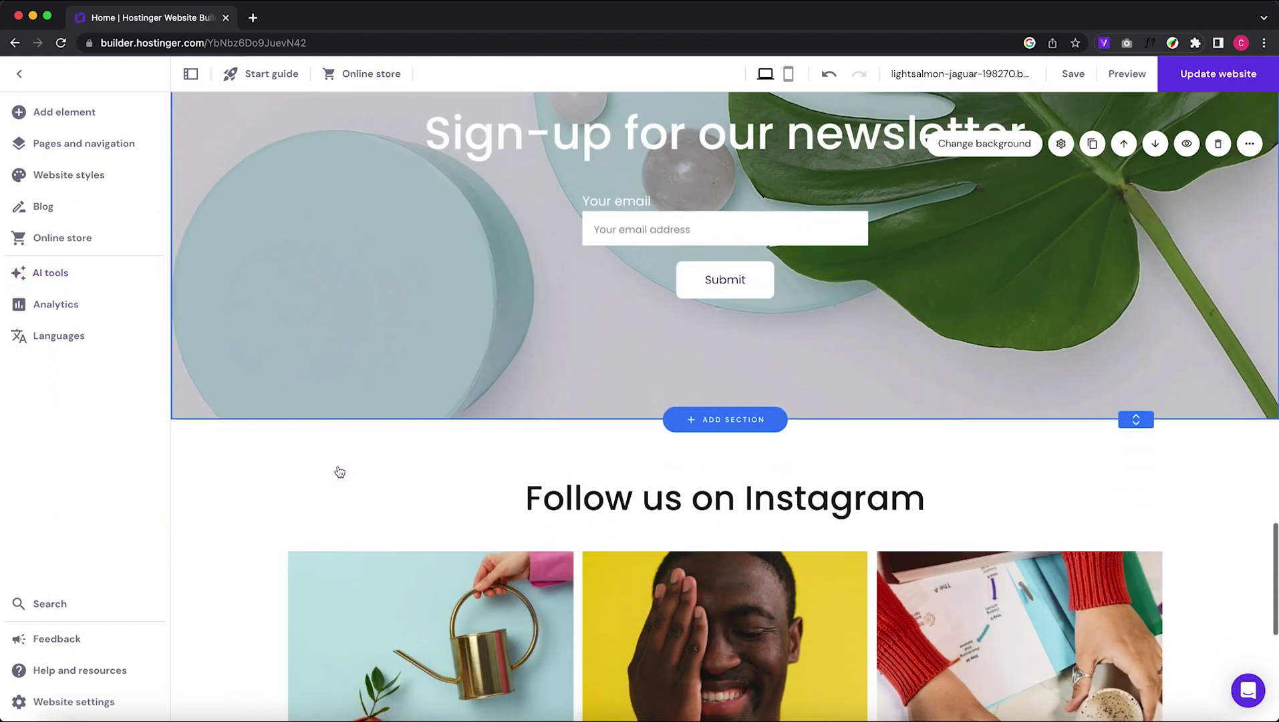
scroll(340, 472, down, 4)
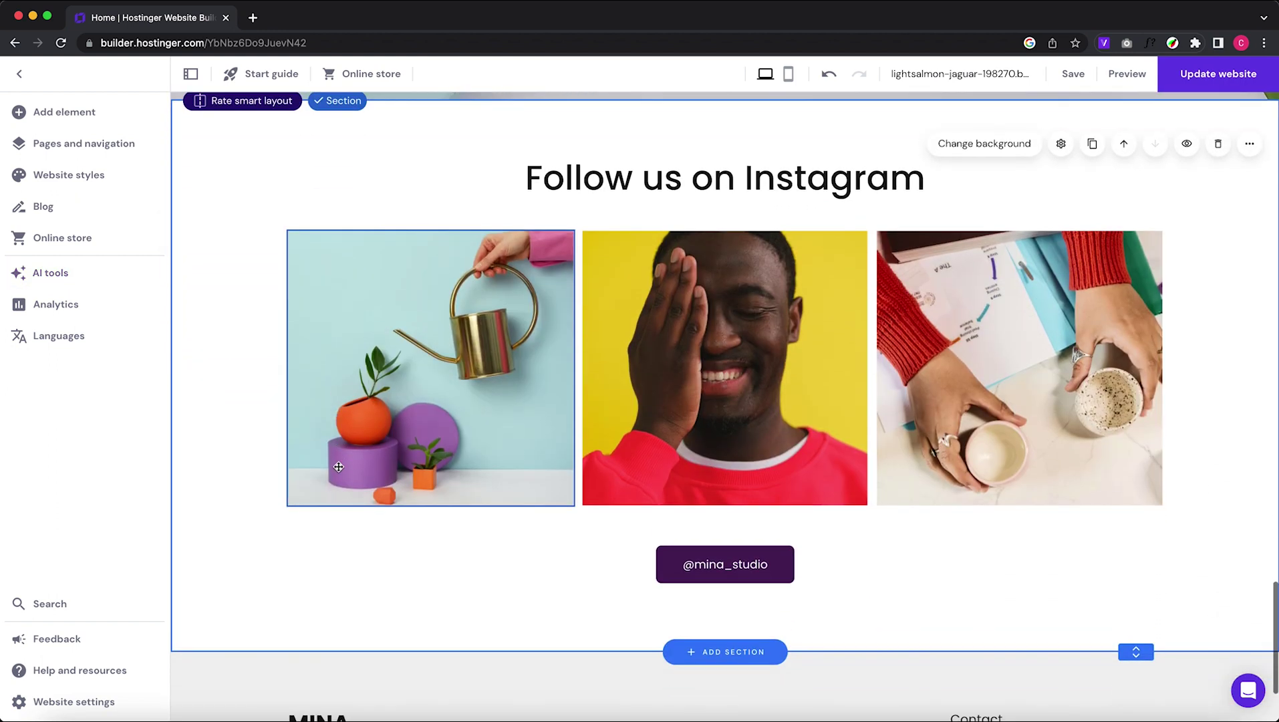
click(80, 238)
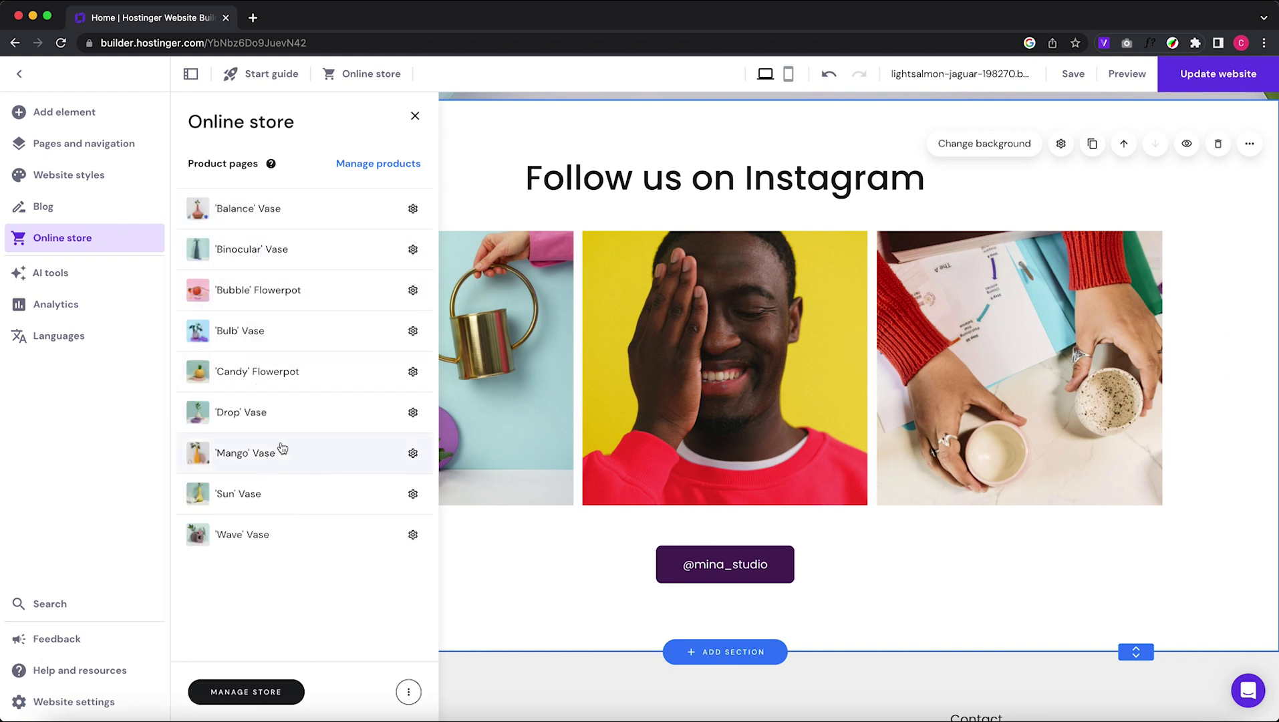
click(415, 115)
scroll(420, 173, up, 8)
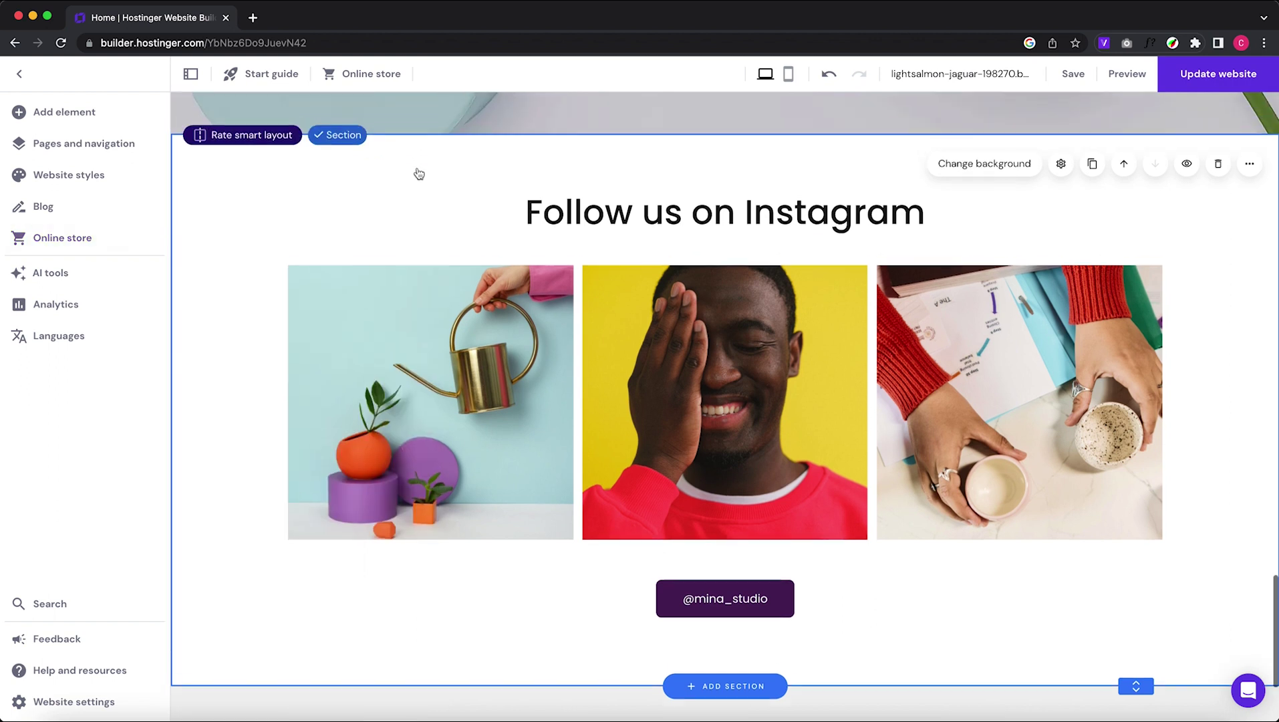
scroll(419, 173, up, 15)
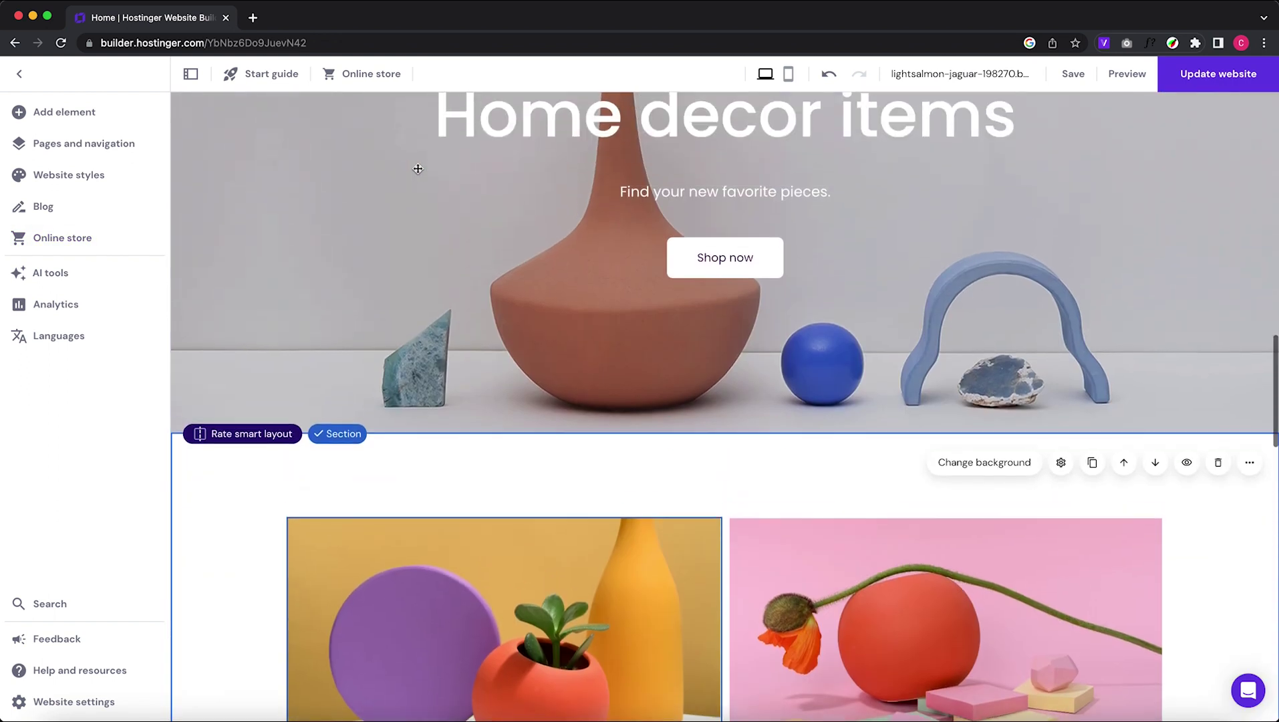
scroll(419, 174, up, 4)
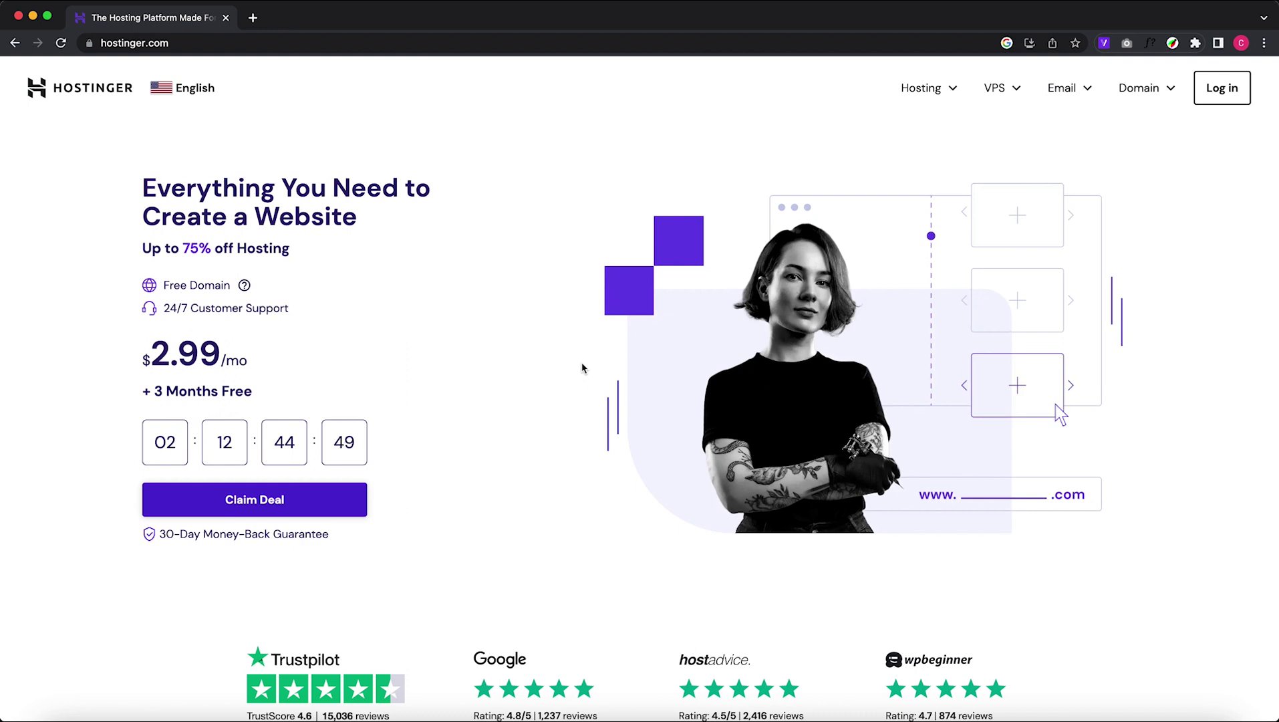
Step: On the hostinger.com website, review the Web Hosting plan's features and add the plan to the cart
scroll(494, 549, down, 7)
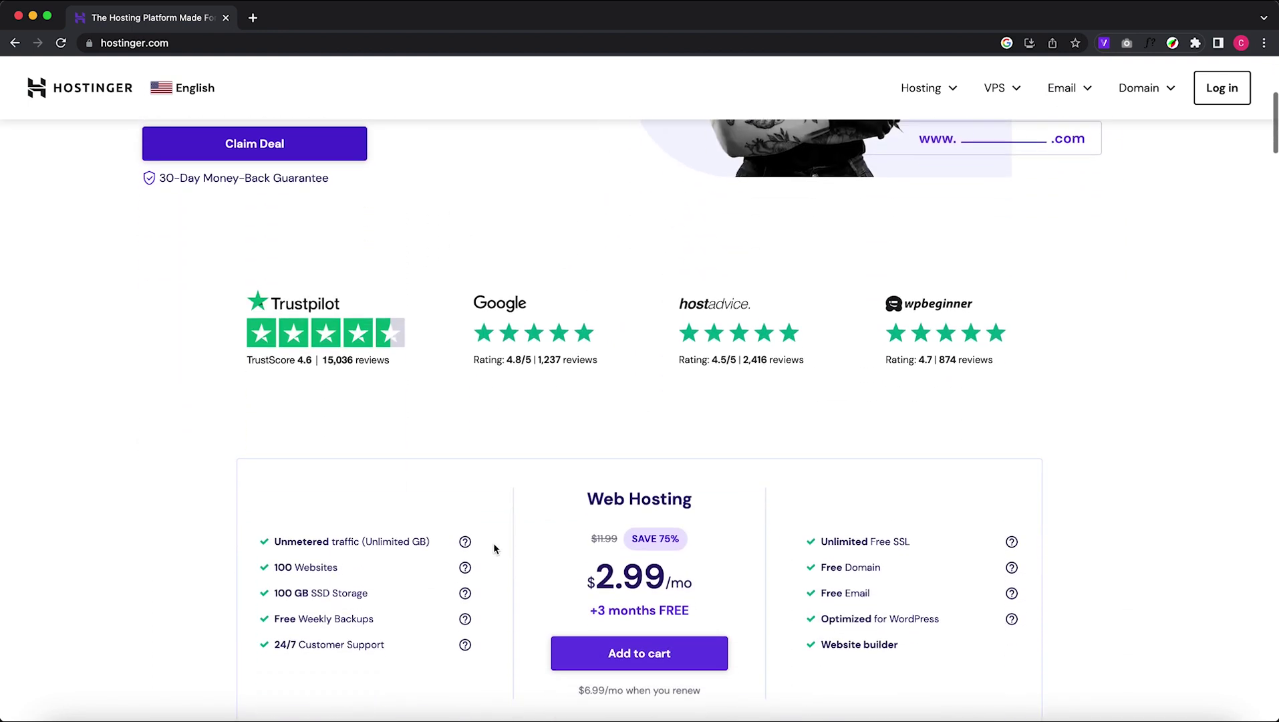
scroll(580, 496, down, 3)
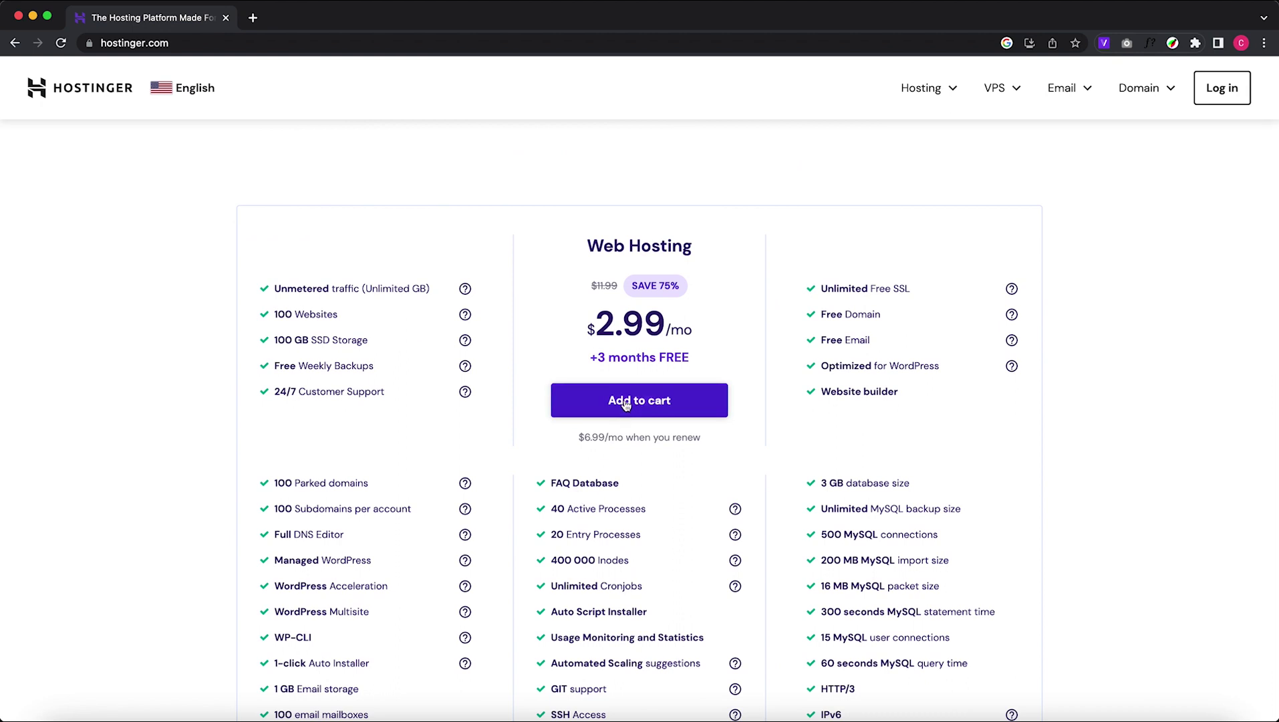
scroll(625, 403, down, 2)
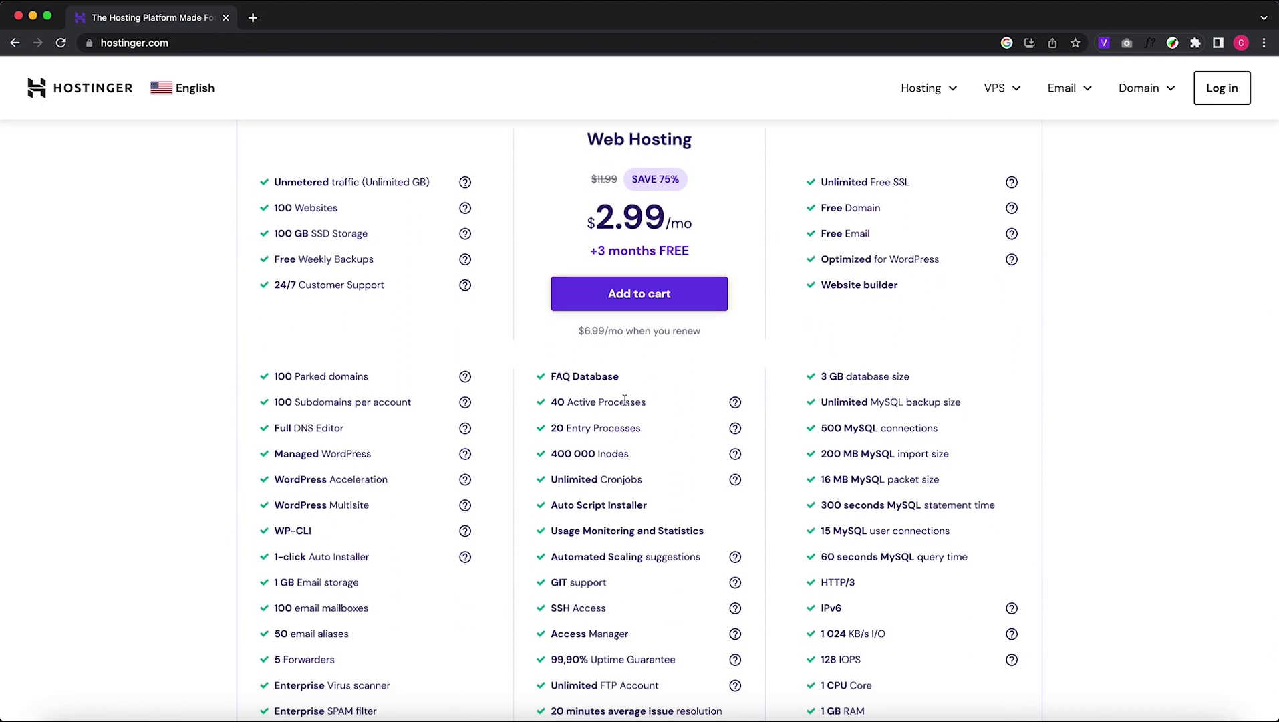
scroll(625, 400, up, 2)
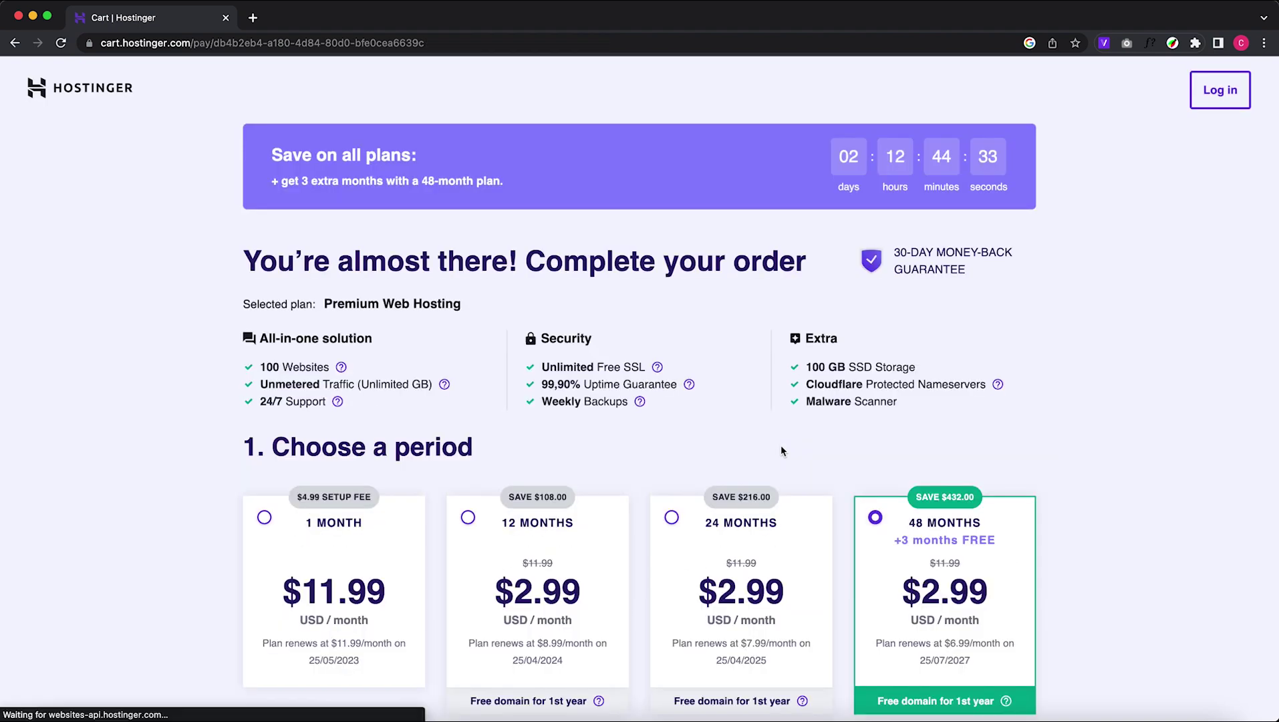
Step: Choose the 12-month period for the Premium Web Hosting plan
scroll(781, 451, down, 3)
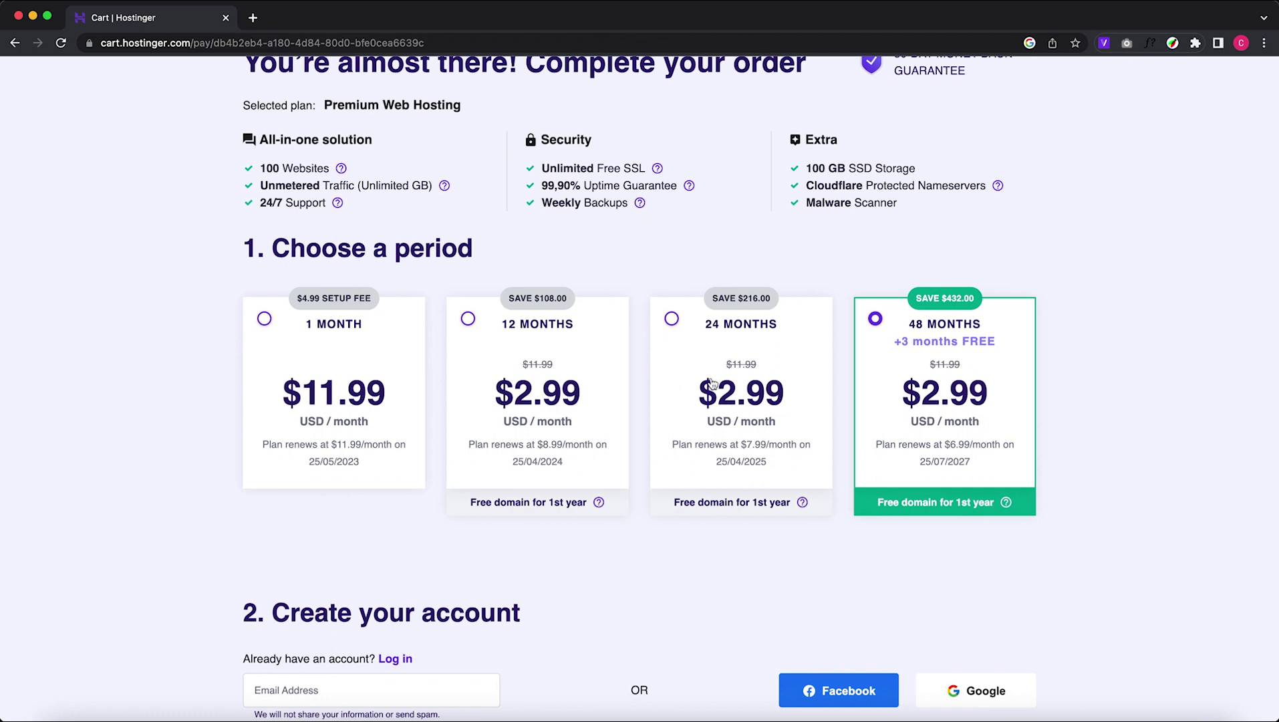
click(712, 382)
click(539, 381)
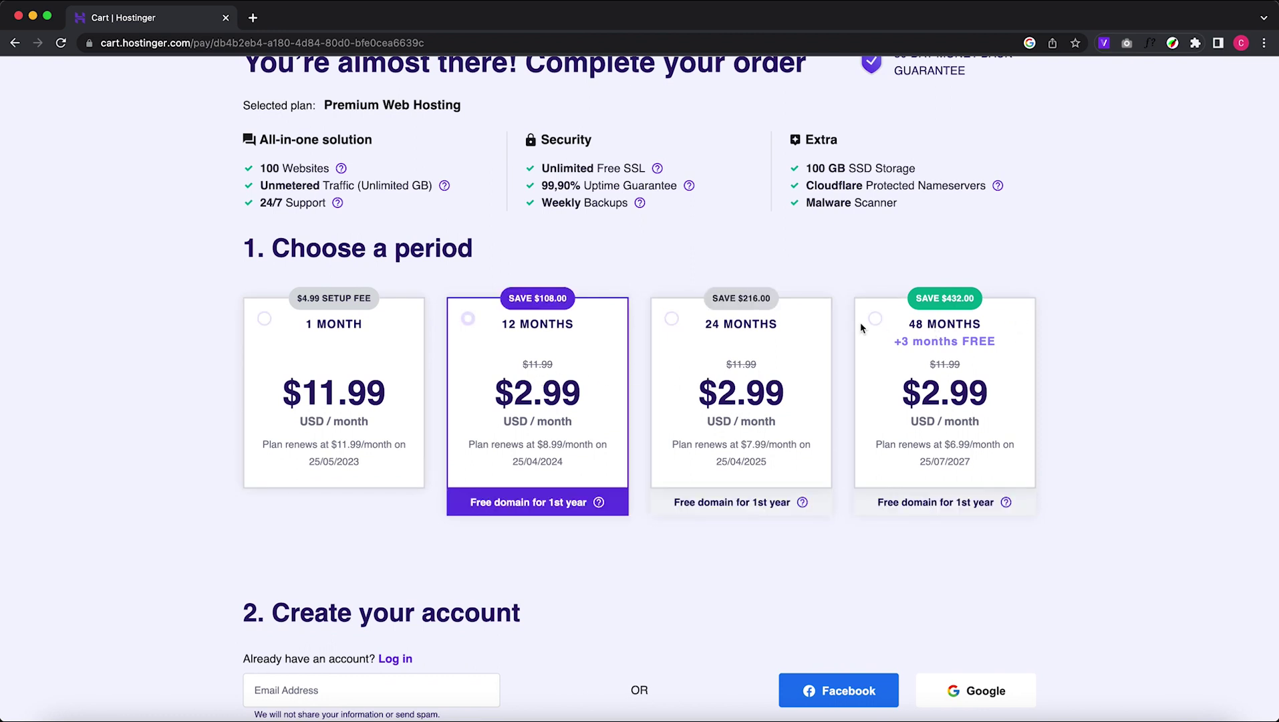
Step: Apply the coupon code COEN to the hosting order
scroll(861, 323, down, 5)
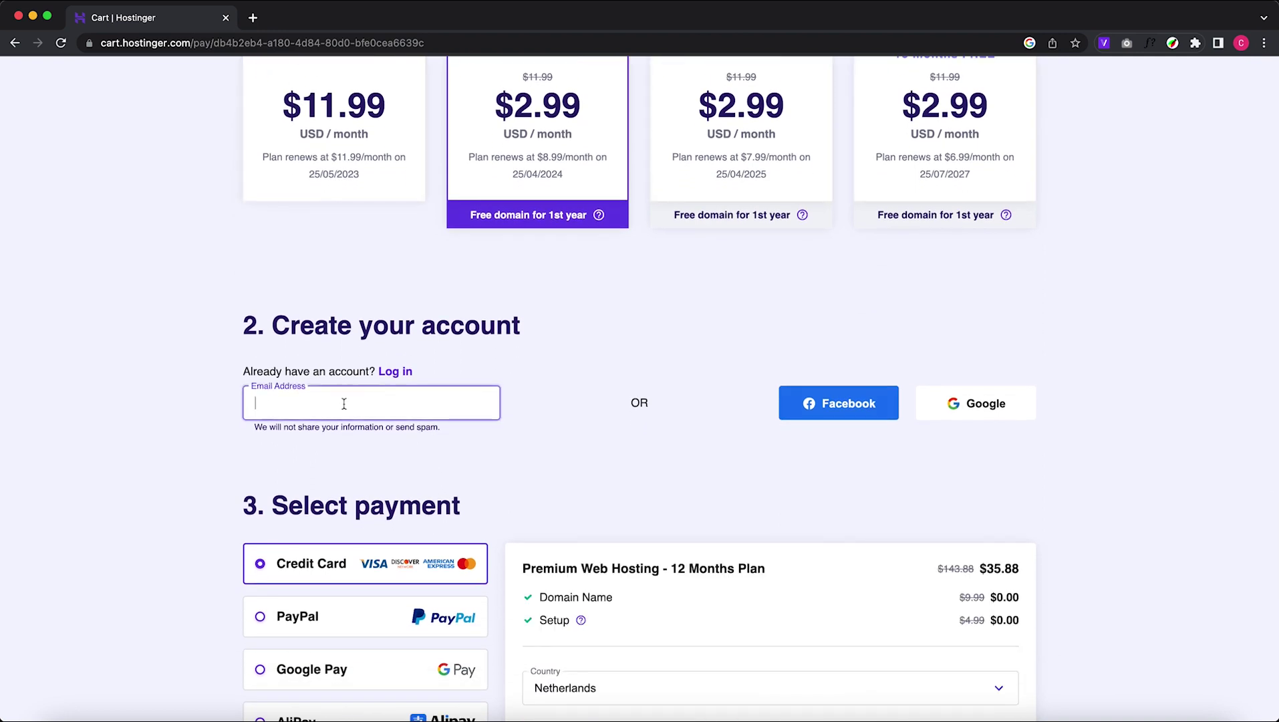
scroll(989, 406, down, 7)
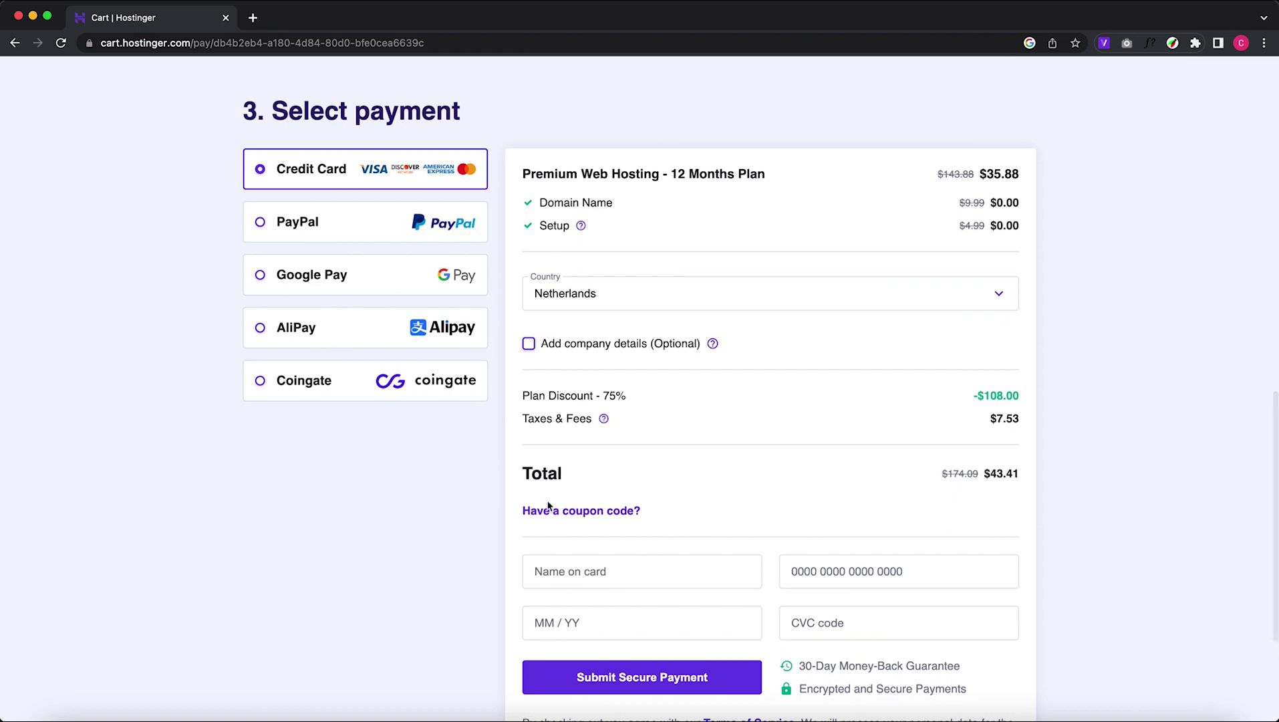
click(550, 511)
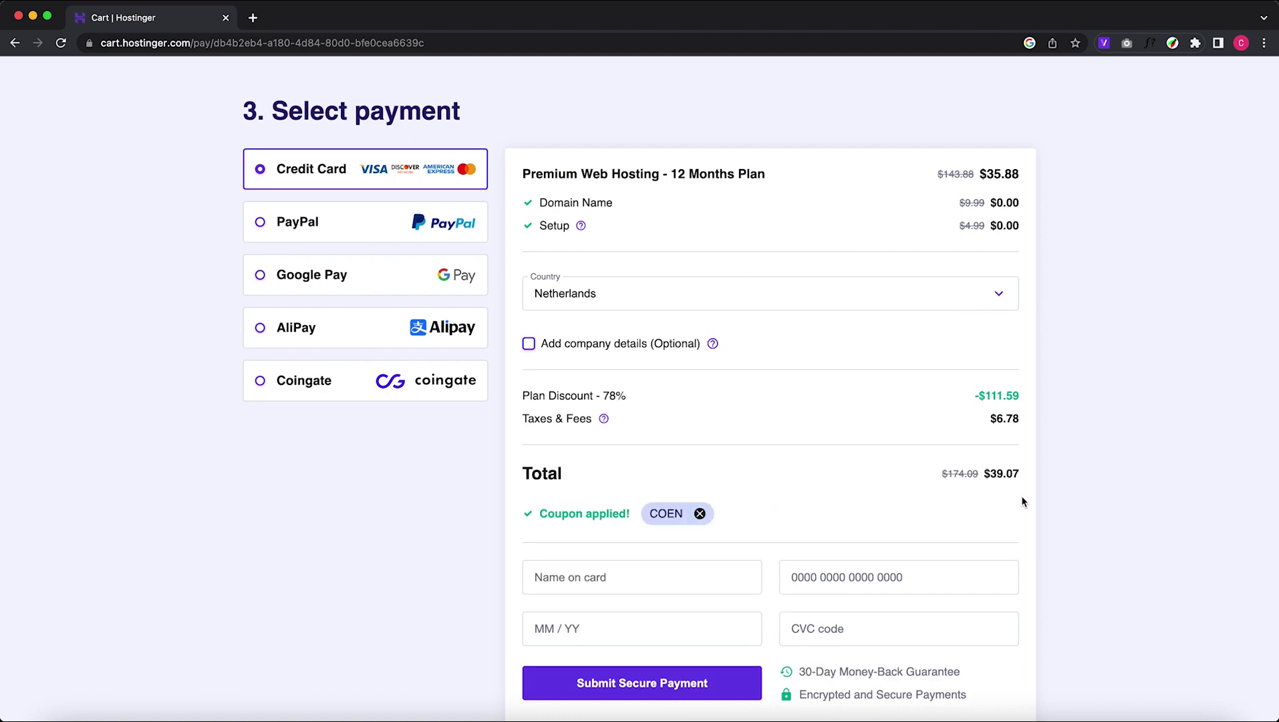
scroll(1021, 501, down, 3)
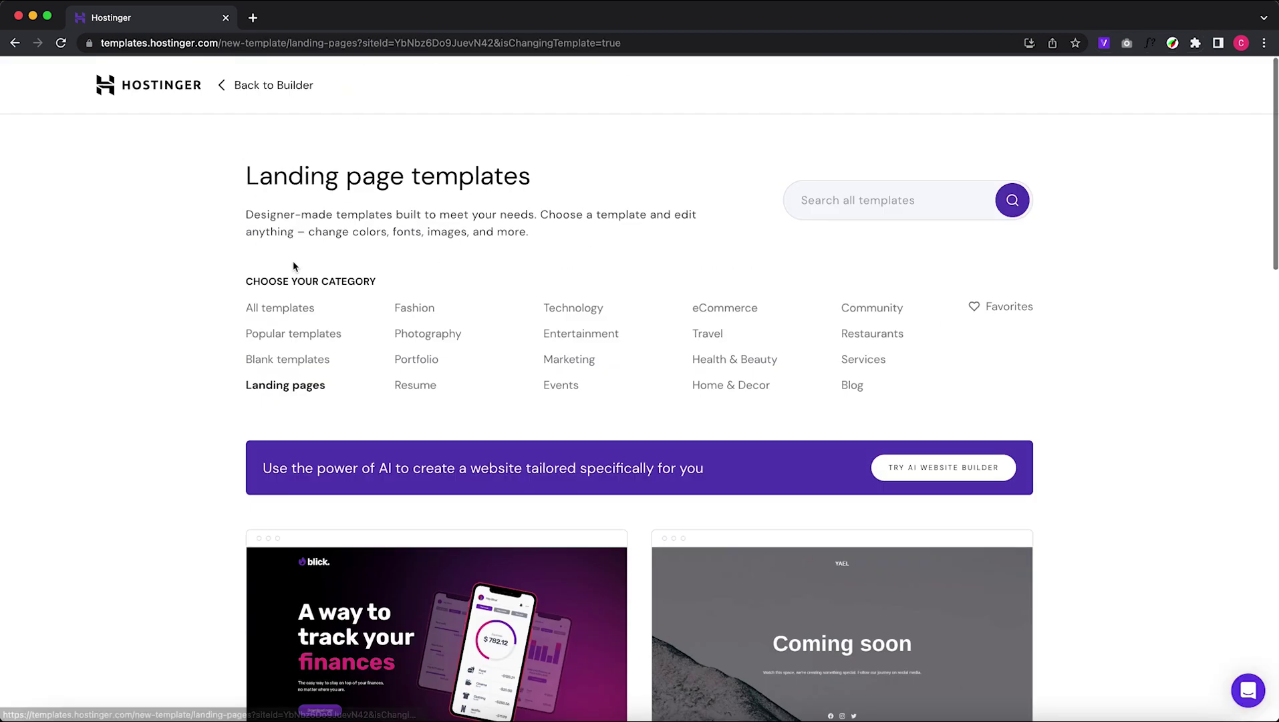
Step: Browse the templates, change the website to the eCommerce template Mina, and dismiss the opening dialogs
scroll(157, 345, down, 18)
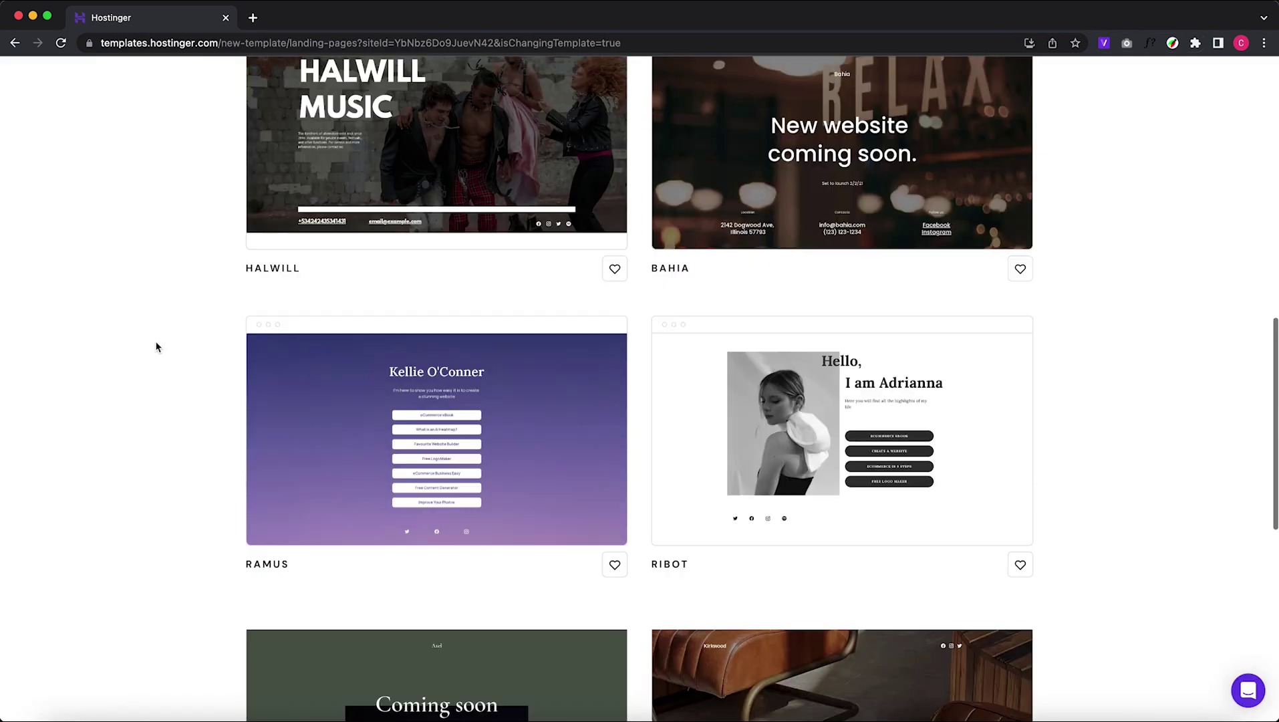
scroll(157, 345, up, 18)
click(747, 314)
scroll(1206, 380, down, 6)
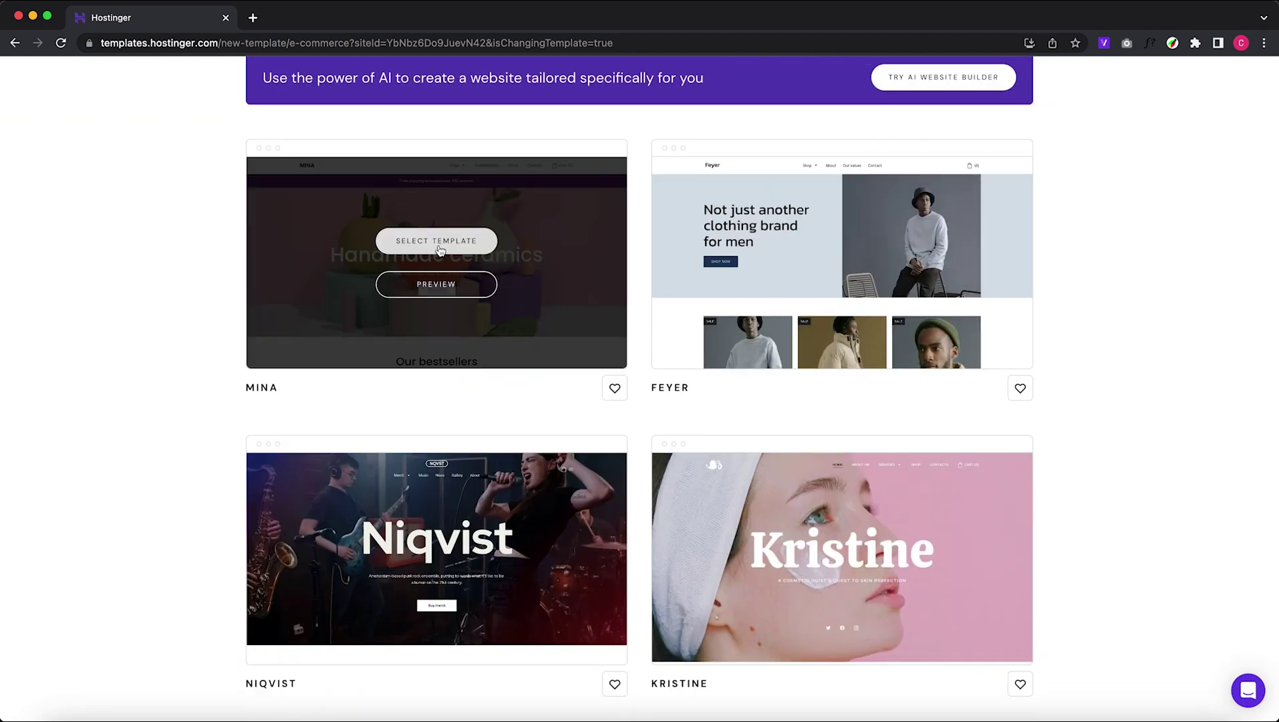
click(439, 245)
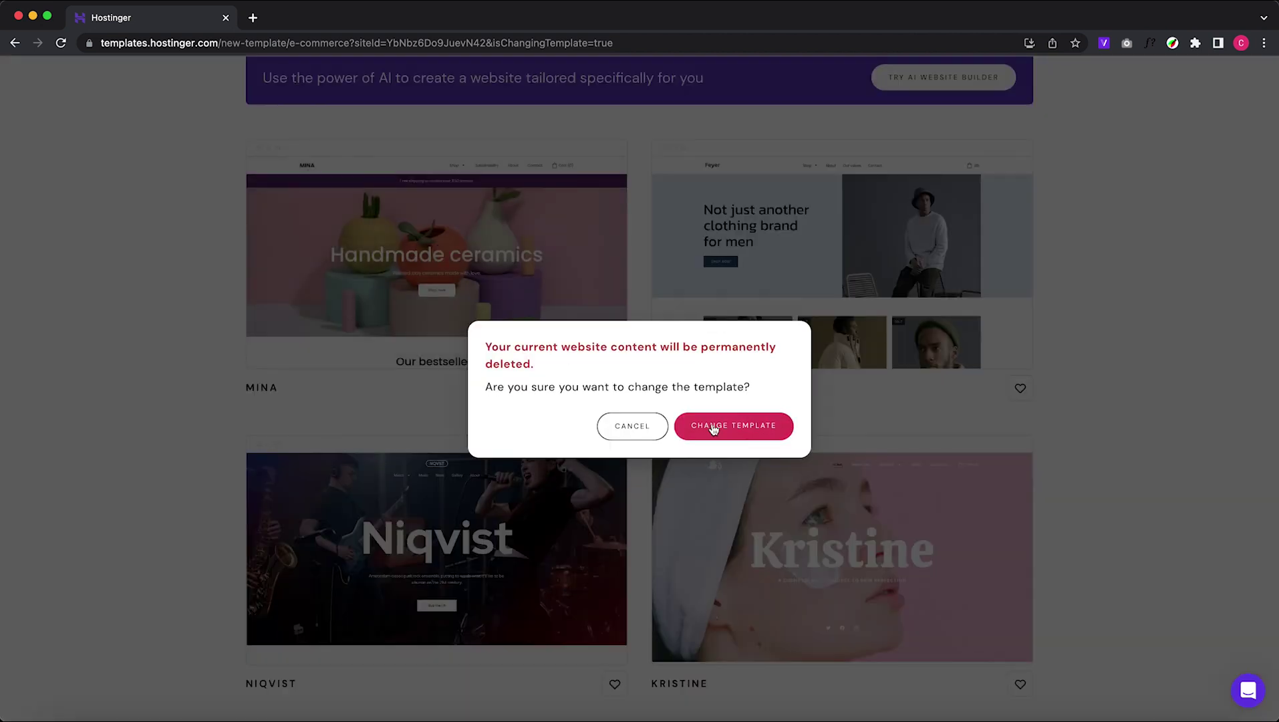
click(712, 428)
click(819, 301)
click(413, 115)
Step: Look over the template's page and replace the header logo with the Taravo "logo" image from the media library
scroll(362, 292, down, 15)
scroll(362, 293, down, 5)
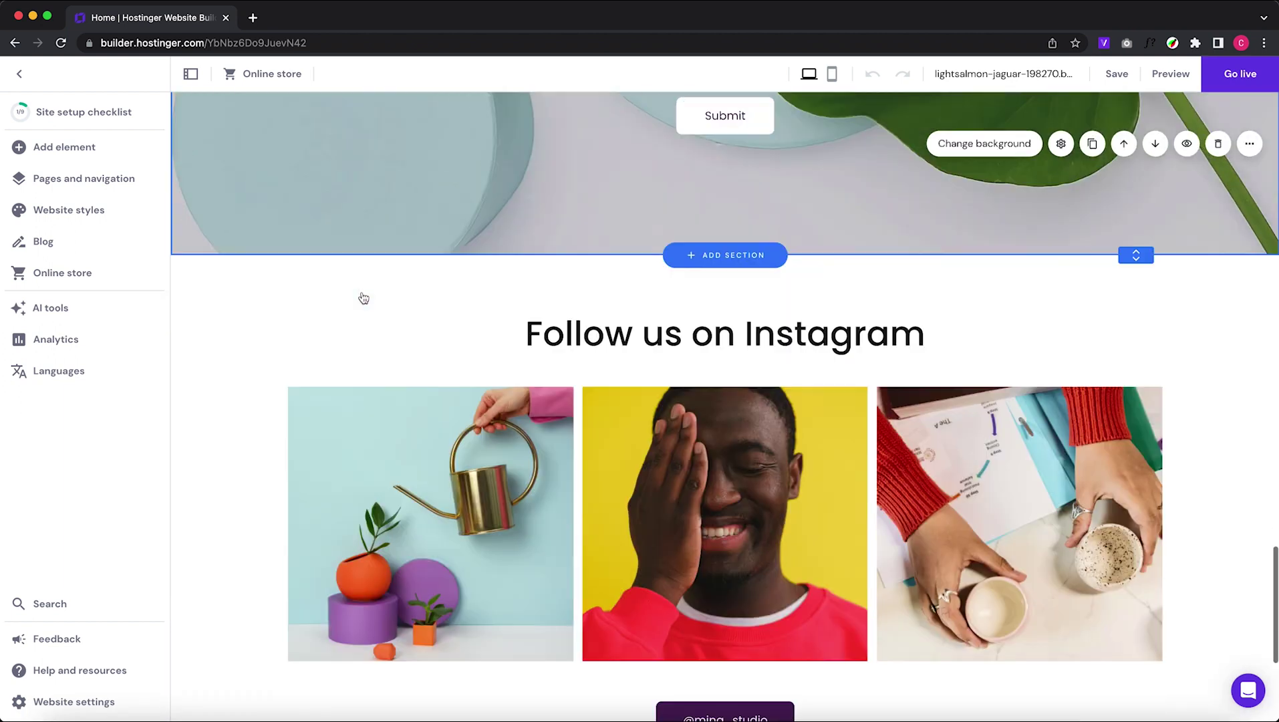
scroll(362, 293, up, 20)
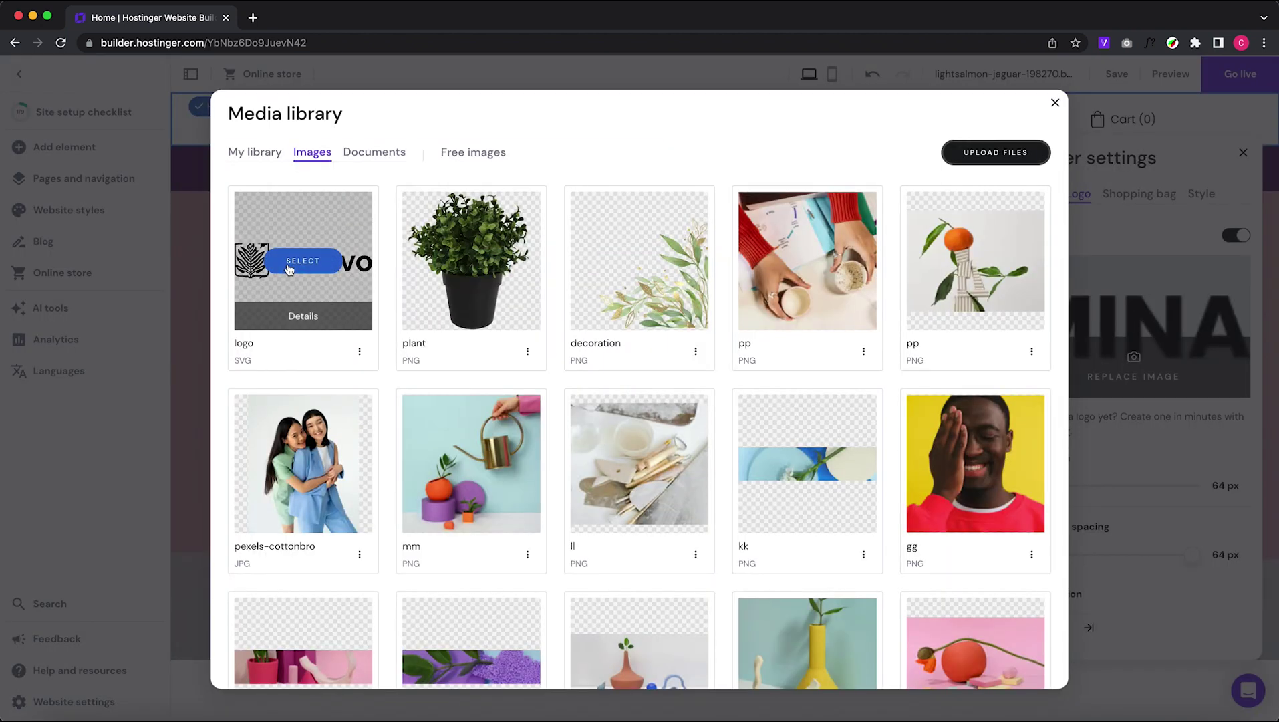
click(288, 268)
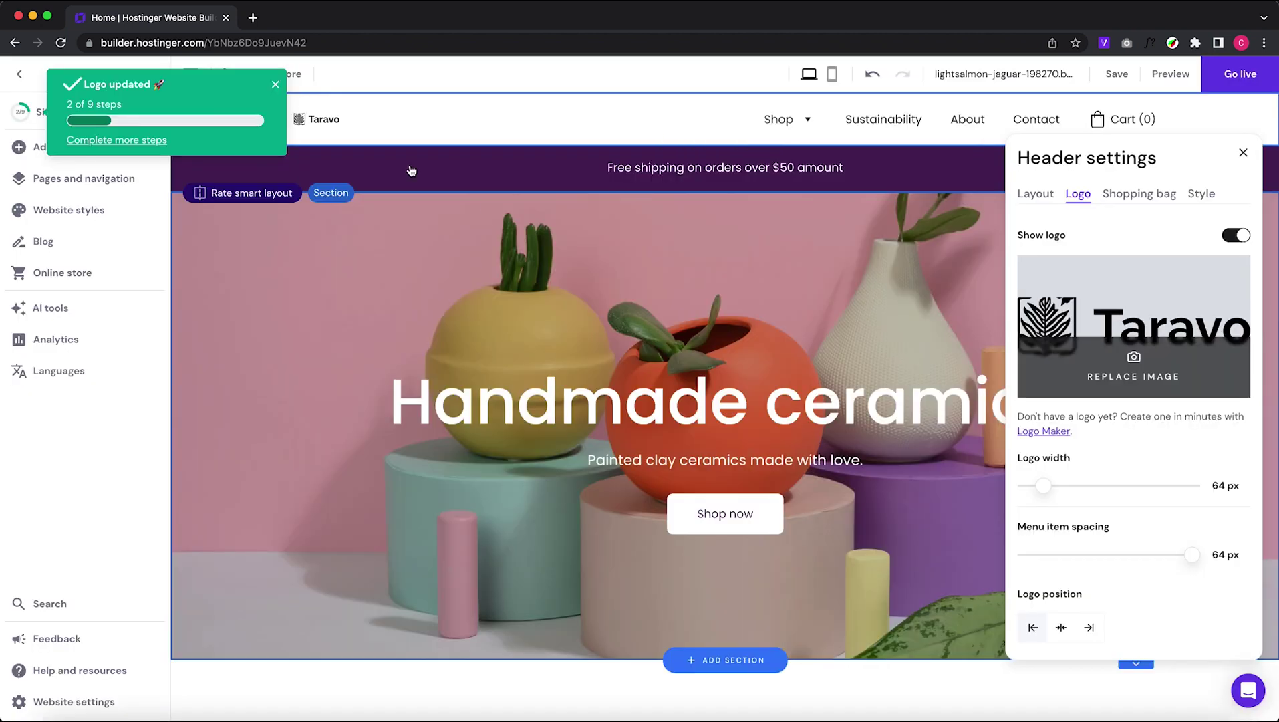
Step: Increase the width of the Taravo logo in the header
click(349, 260)
click(1222, 148)
click(1073, 194)
drag(1043, 486, 1080, 485)
Step: Set the free shipping banner's section color to #CCD5AE and change its text to a dark color
click(980, 189)
click(1241, 299)
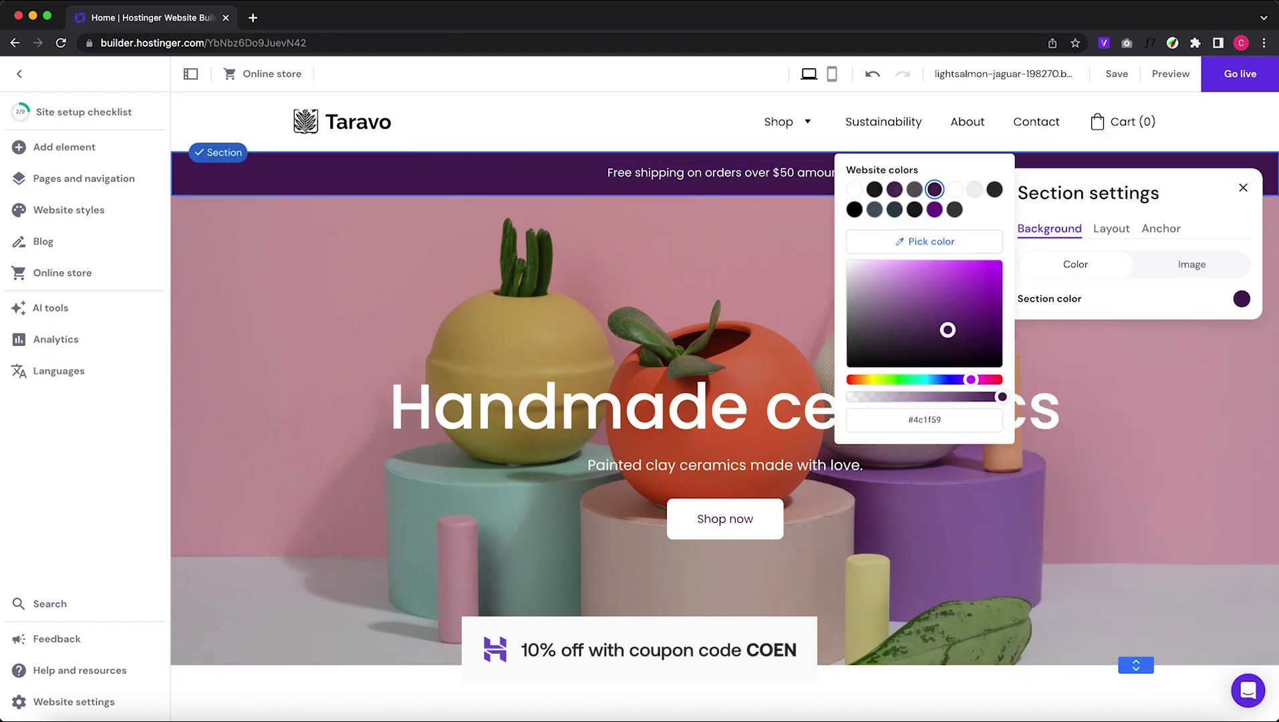
click(960, 419)
text(#CCD5AE)
click(733, 172)
click(298, 148)
Step: Replace the hero section's background image with the solid section color #E9EDC9
scroll(725, 400, down, 1)
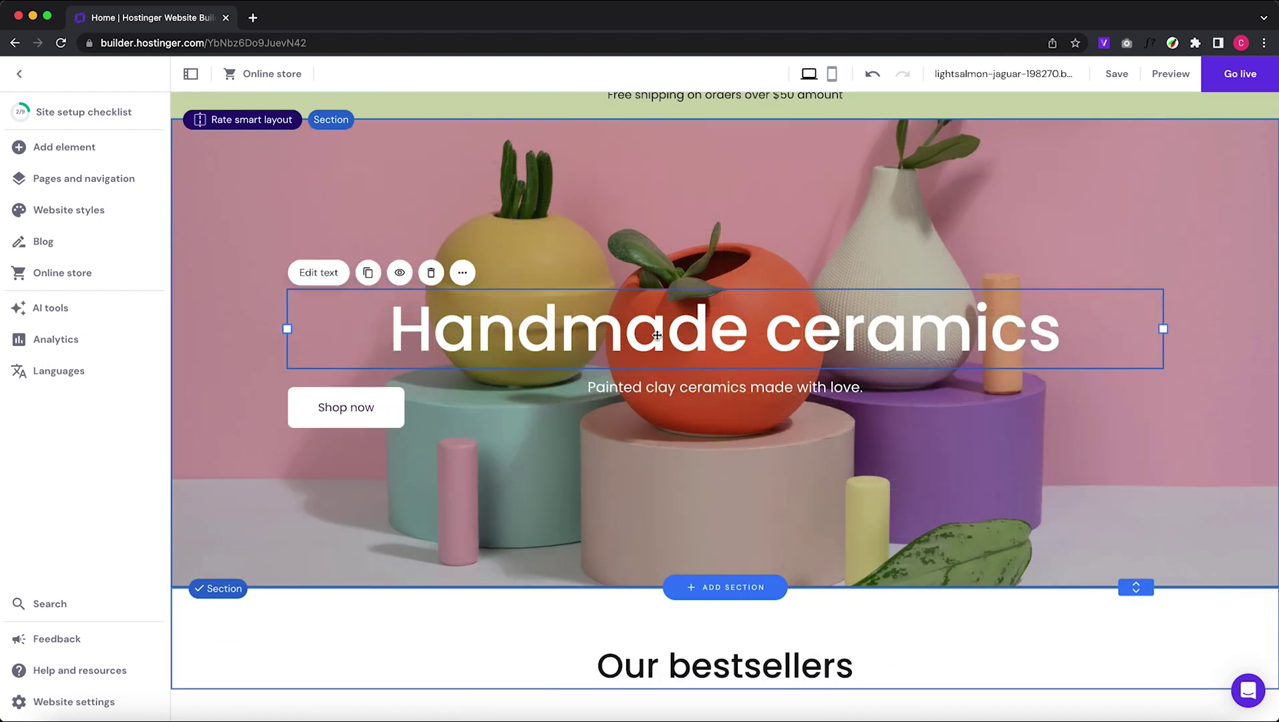
click(1029, 200)
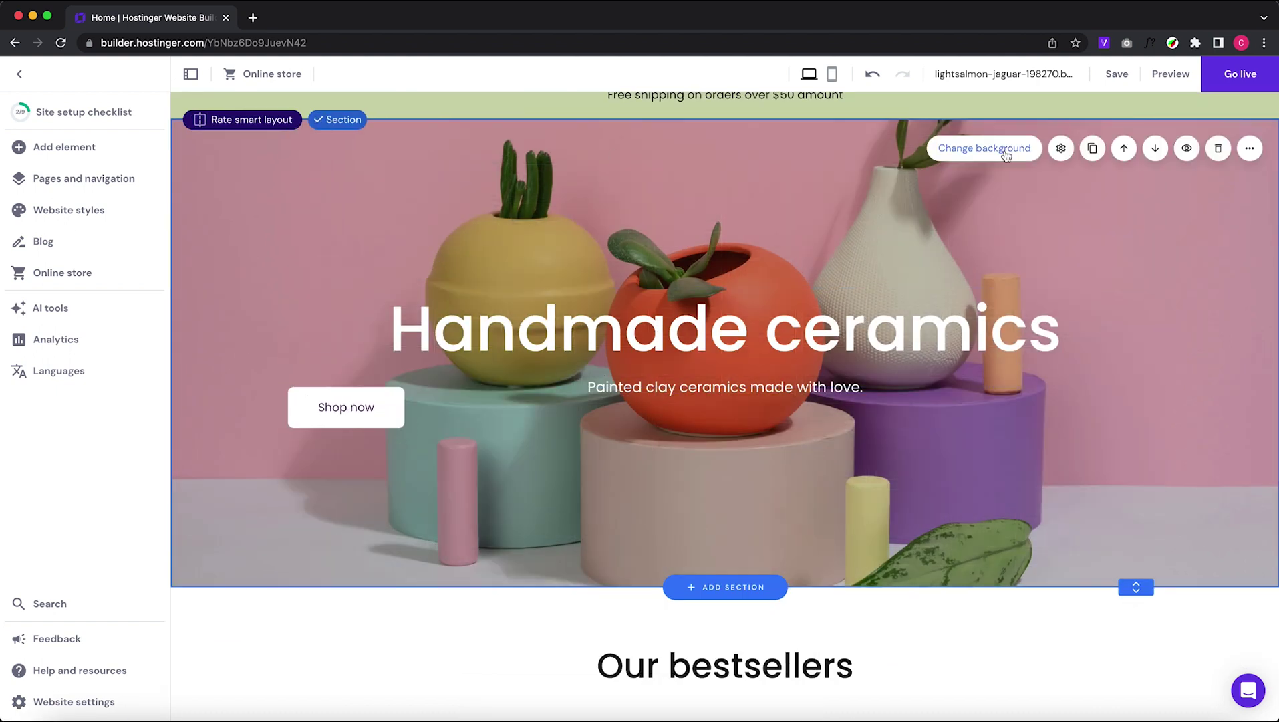
click(1004, 151)
click(1101, 233)
click(1242, 265)
click(952, 393)
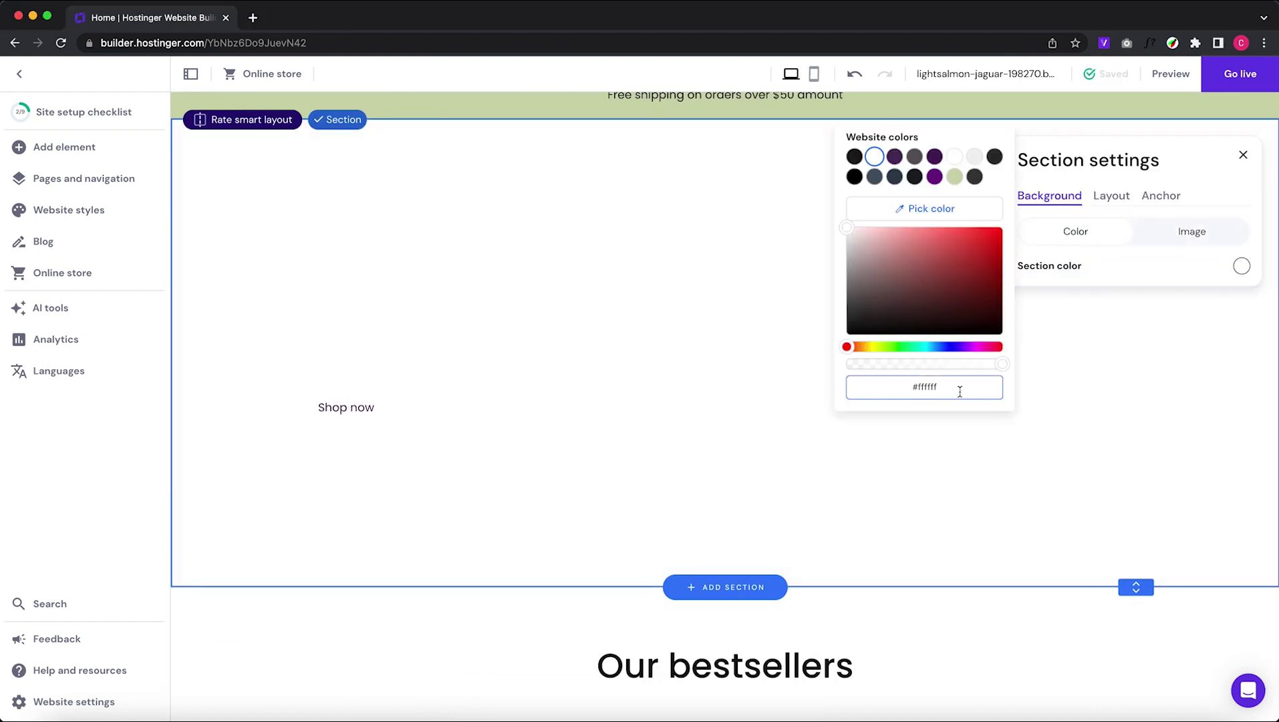
text(ee99eeDC)
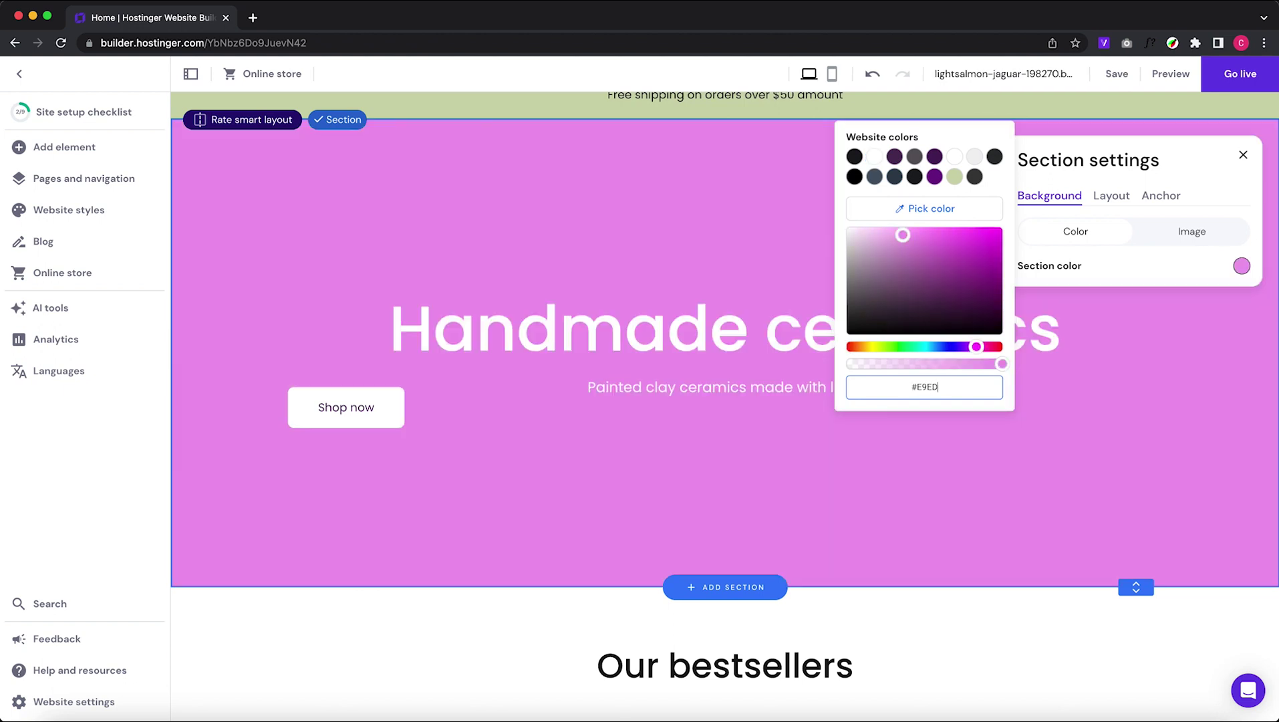
text(dc9)
Step: Set the header's background color to the same light green as the hero section
scroll(731, 496, up, 2)
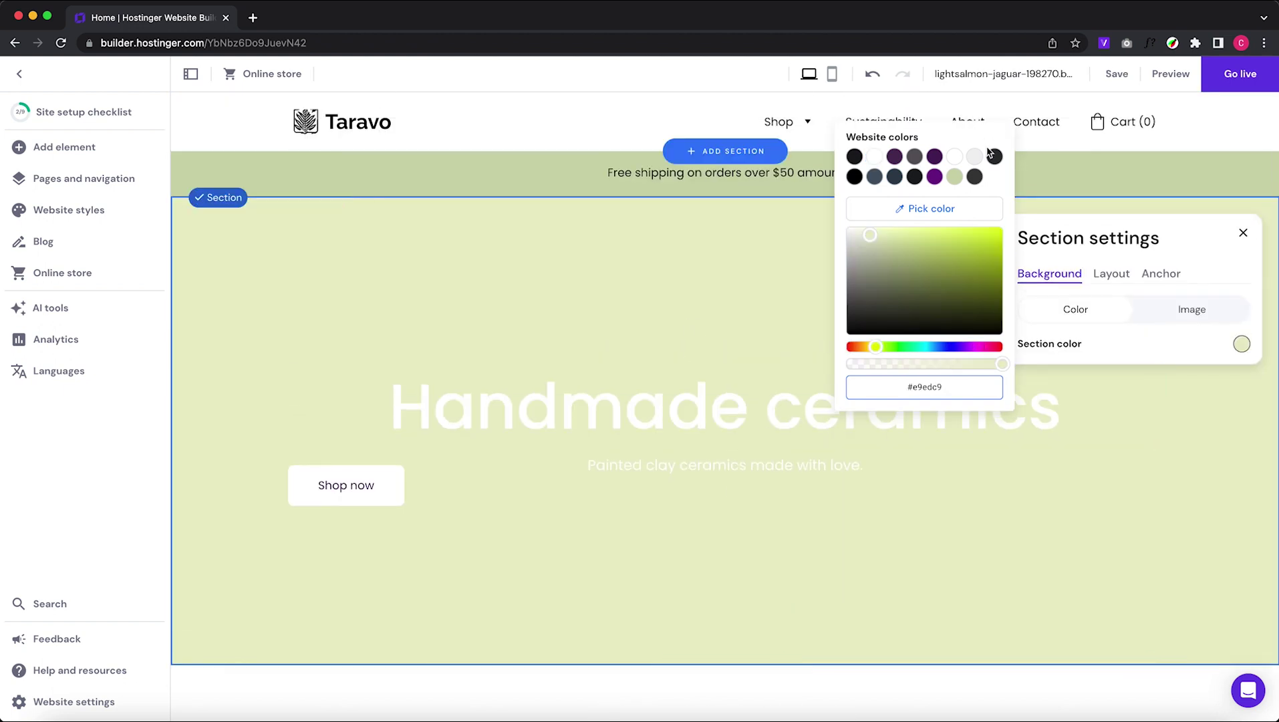
click(343, 154)
click(1178, 128)
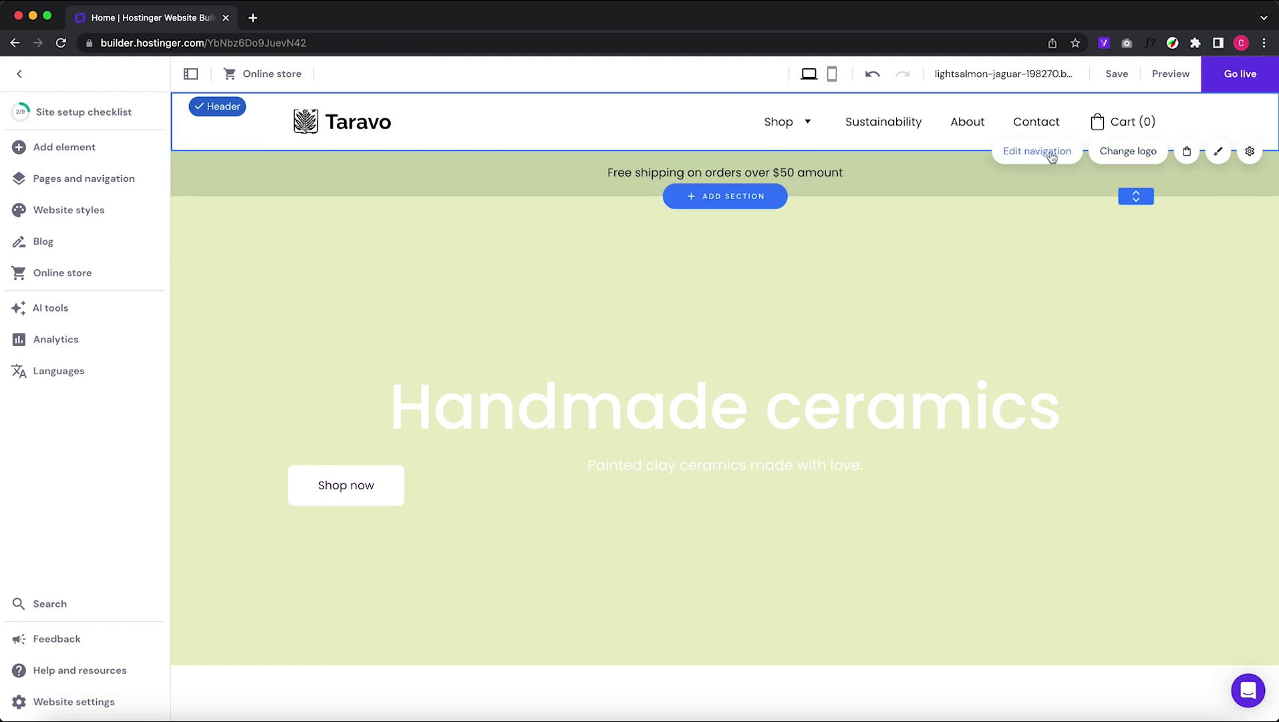
click(1051, 157)
click(1217, 154)
click(1035, 199)
click(1077, 199)
click(1199, 200)
click(1241, 236)
click(974, 284)
click(642, 221)
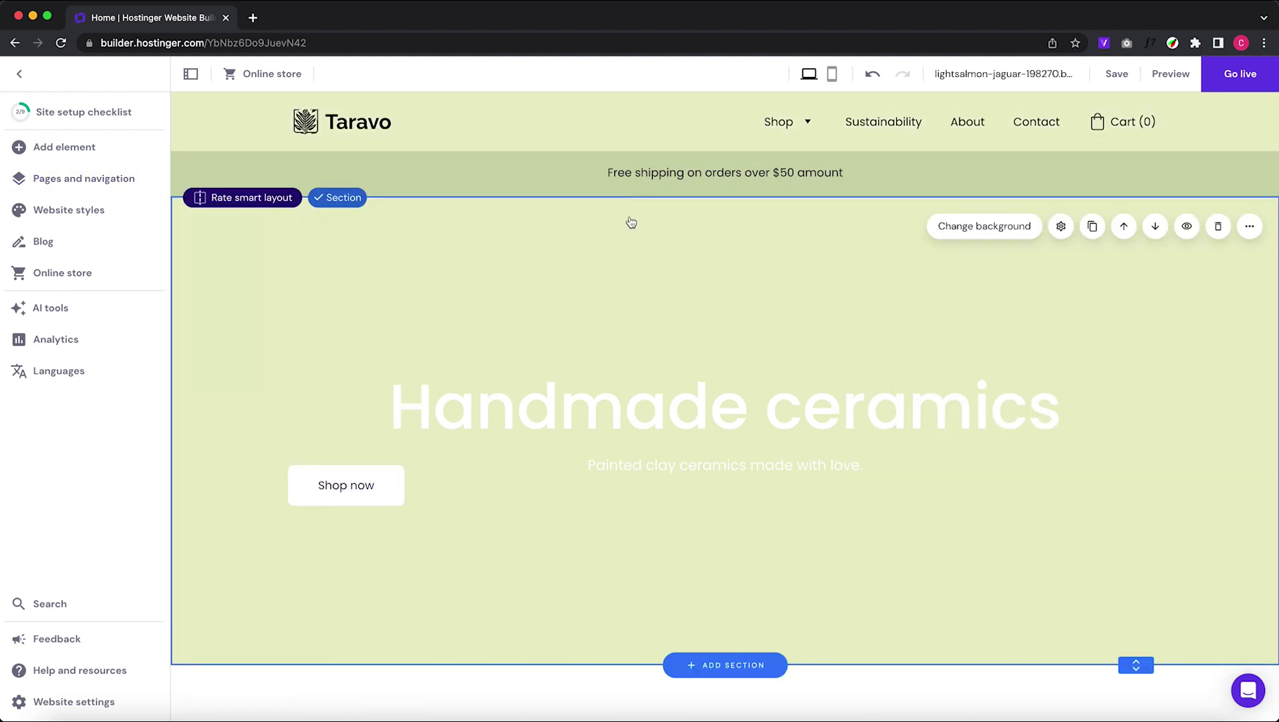
Step: Move the free shipping banner below the hero section
click(231, 689)
click(1204, 176)
click(1155, 180)
Step: Replace the hero heading with left-aligned "Meet our Potted Oregano Plant." and move it up in the section
click(604, 357)
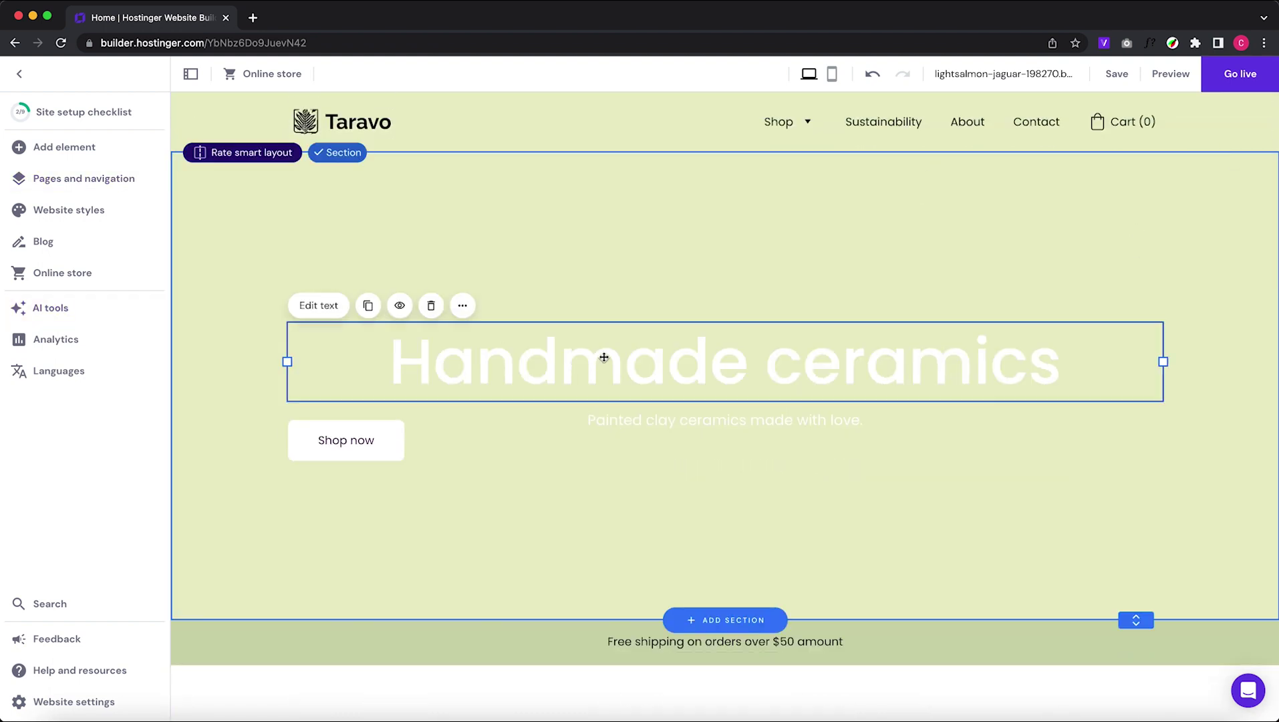
double_click(635, 372)
key(super+a)
mouse_move(683, 307)
click(642, 335)
text(Meet our)
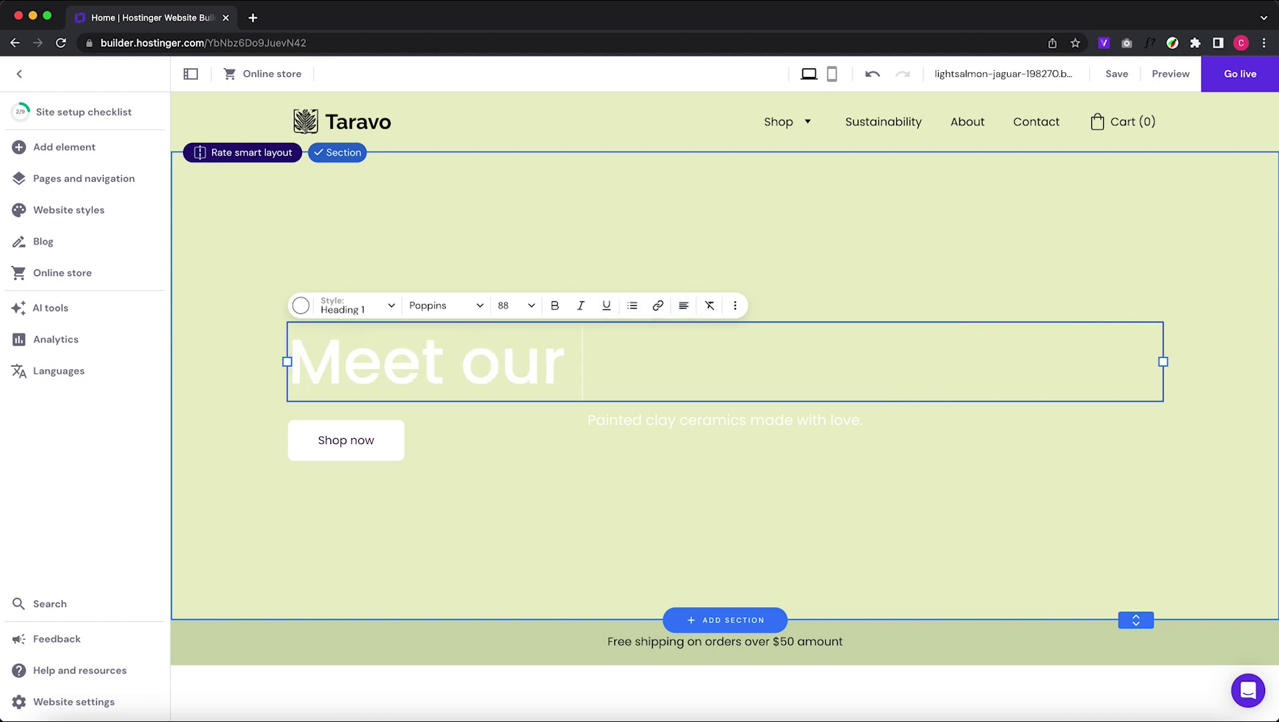
text( Potted Oregano Plant.)
click(652, 536)
drag(622, 384, 621, 240)
click(276, 85)
Step: Left-align the hero subtitle and place it between the heading and the Shop now button
click(641, 419)
click(332, 398)
click(682, 391)
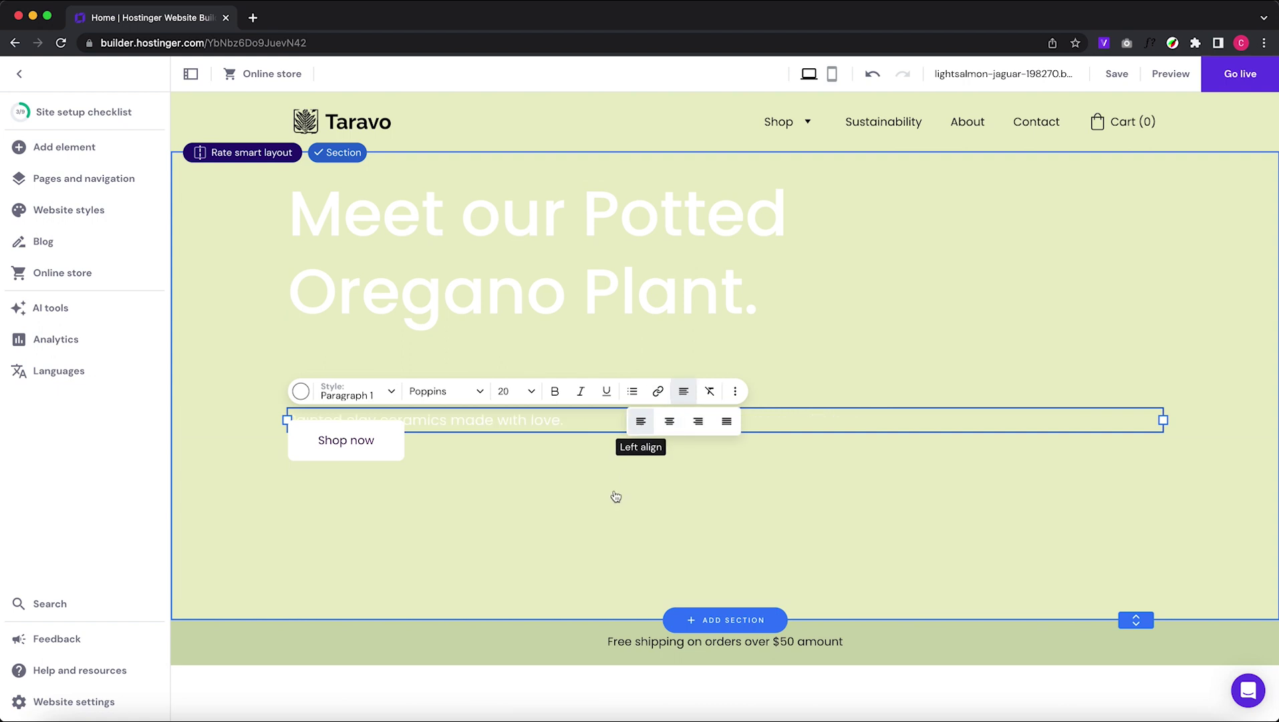
click(640, 420)
click(574, 516)
Step: Add an image element showing a leafy botanical picture to the hero section, reposition it and make the section taller
click(64, 147)
drag(350, 292, 991, 476)
click(877, 347)
click(677, 426)
click(639, 289)
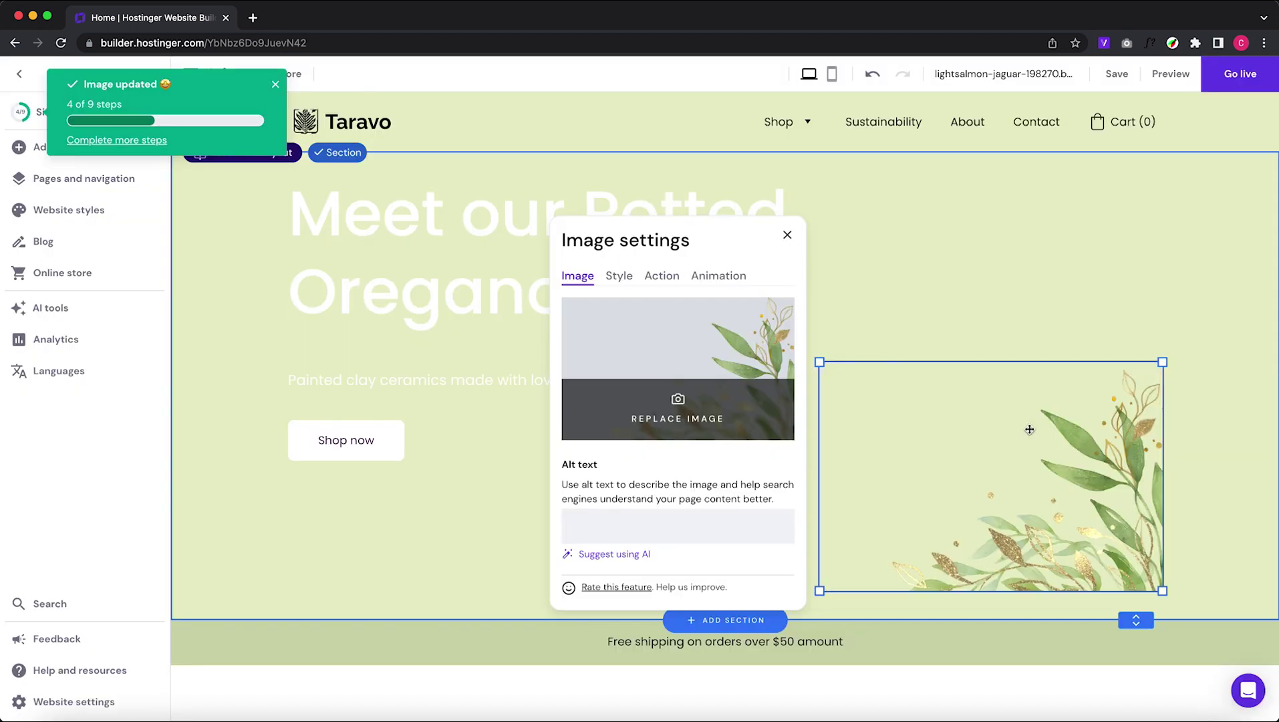
scroll(1029, 429, down, 3)
click(623, 448)
drag(1137, 469, 1137, 566)
drag(1144, 317, 1097, 447)
drag(1049, 361, 1123, 406)
scroll(1069, 405, up, 1)
click(1027, 402)
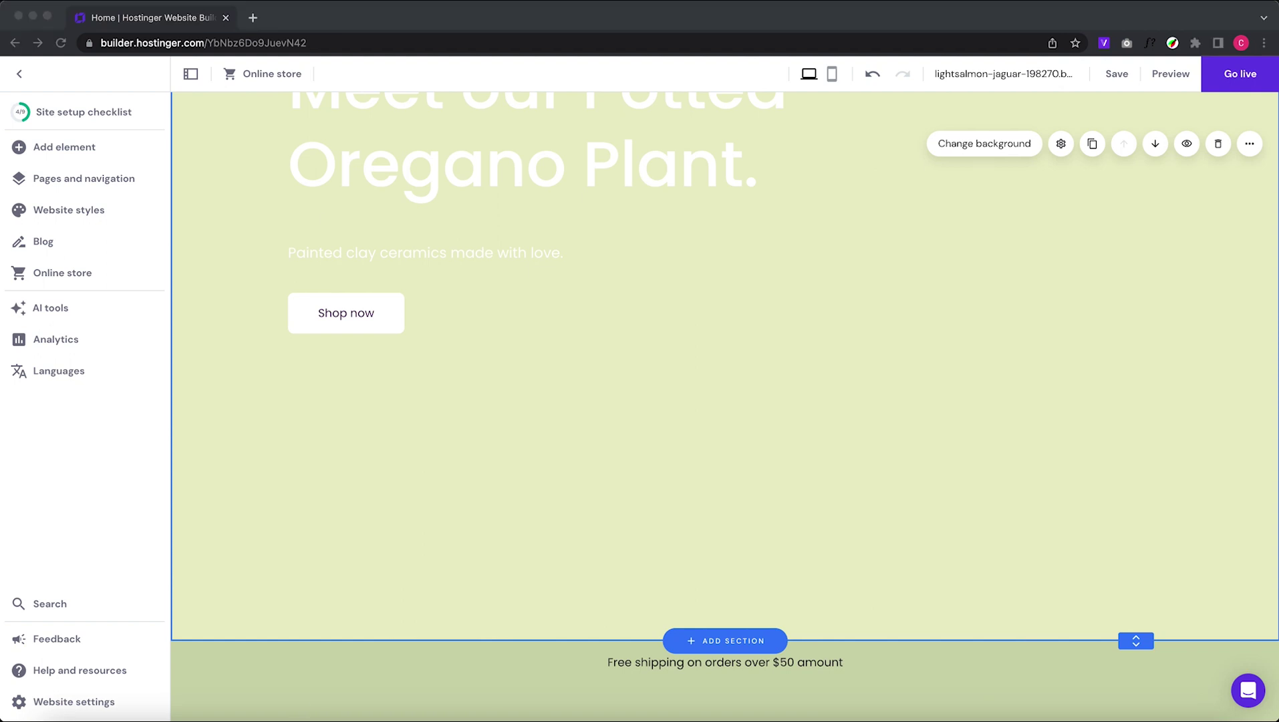
Step: Add another image element to the hero section with the green and gold leaf bouquet picture
scroll(1123, 181, up, 2)
click(62, 158)
drag(810, 402, 810, 402)
click(840, 381)
click(660, 451)
click(777, 228)
click(771, 270)
drag(1106, 489, 1108, 491)
drag(962, 625, 959, 695)
scroll(1189, 518, down, 3)
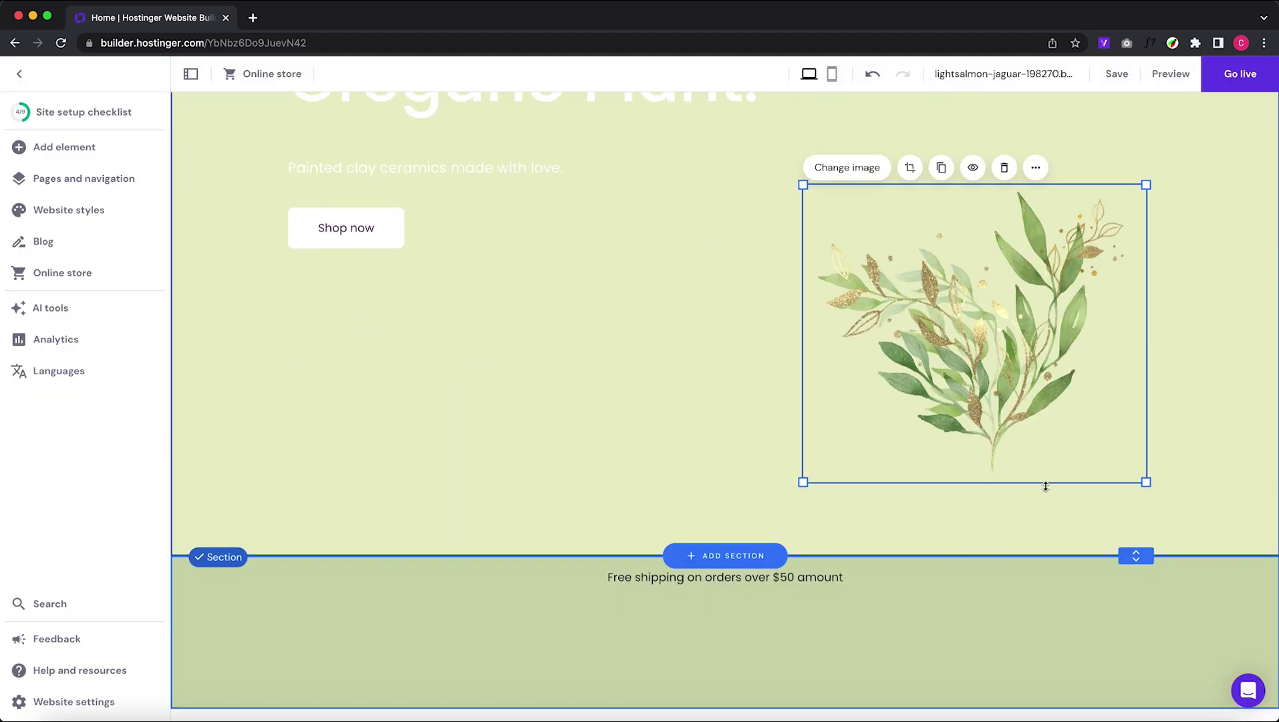
Step: Adjust the hero image and section heights and swap the leaf bouquet for the potted plant picture
drag(804, 482, 736, 538)
drag(912, 328, 928, 424)
click(986, 264)
click(989, 528)
click(990, 529)
drag(1091, 634, 1085, 584)
drag(1046, 284, 1045, 225)
drag(1022, 379, 1016, 502)
drag(1054, 604, 1053, 437)
scroll(1129, 635, down, 1)
drag(1136, 651, 1134, 483)
click(1002, 334)
scroll(300, 315, up, 4)
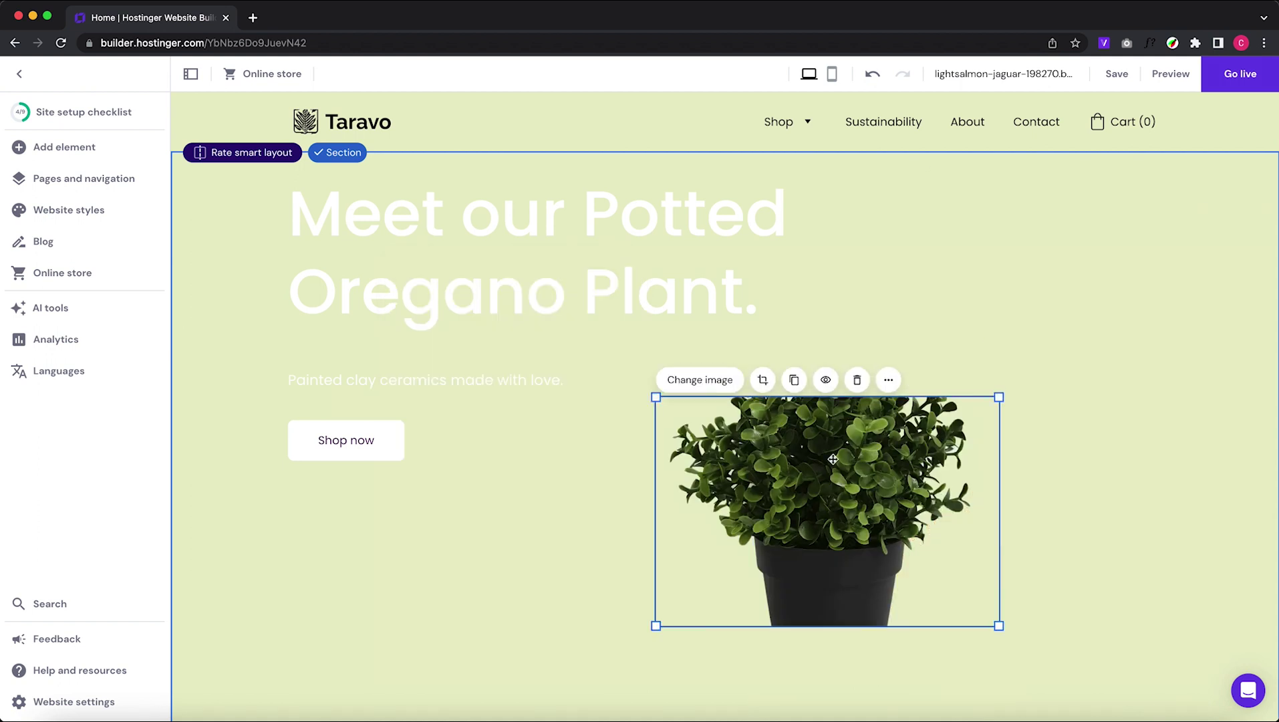
Step: Enlarge the potted plant image beside the heading and reduce the hero section's height to fit it
drag(998, 397, 1163, 207)
scroll(994, 295, down, 3)
drag(1135, 560, 1136, 468)
scroll(688, 291, up, 3)
drag(962, 354, 962, 323)
drag(762, 177, 837, 258)
drag(998, 383, 963, 322)
drag(1127, 546, 1162, 575)
Step: Add a wide green rectangle shape along the hero section's lower edge behind the pot and move the plant down onto it
click(63, 148)
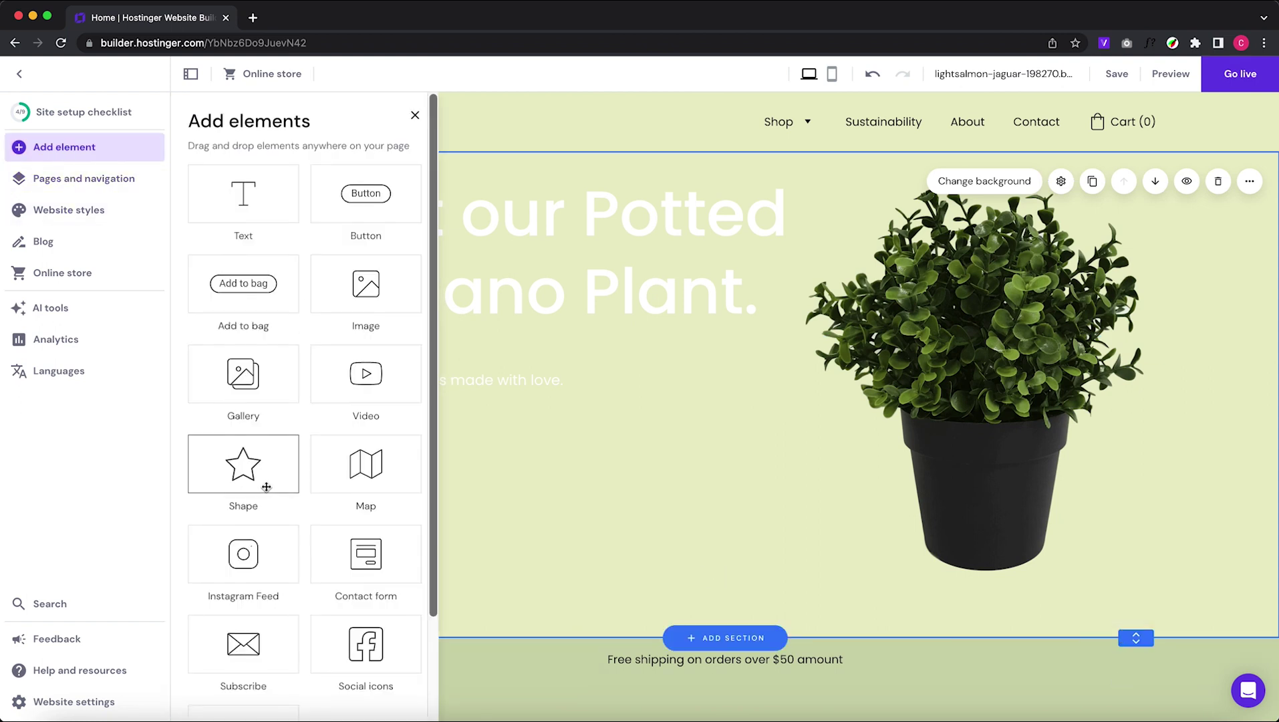
drag(242, 464, 1070, 568)
drag(1019, 495, 685, 579)
click(762, 477)
click(890, 226)
click(889, 476)
click(922, 414)
click(574, 534)
click(701, 568)
click(469, 593)
drag(1061, 456, 988, 496)
click(582, 436)
Step: Reduce the hero heading's font size and line height, change its color to near-black, and move it down
double_click(510, 239)
click(525, 165)
click(539, 275)
click(735, 163)
drag(770, 231, 763, 231)
click(300, 162)
click(448, 214)
click(574, 335)
drag(461, 231, 461, 278)
Step: Change the hero subtitle's text color to dark gray and move it up slightly
double_click(426, 387)
click(300, 352)
click(368, 404)
click(271, 360)
drag(401, 380, 401, 364)
Step: Fine-tune the hero heading's vertical position and line spacing
click(506, 231)
drag(454, 275, 453, 268)
click(329, 203)
click(735, 203)
drag(762, 271, 766, 271)
Step: Replace the subtitle with "Ready to spice up your kitchen with some herb-tastic flavor, minus the hassle of watering and pruning."
click(375, 402)
click(366, 364)
click(306, 334)
text(Ready to spice up your kitchen)
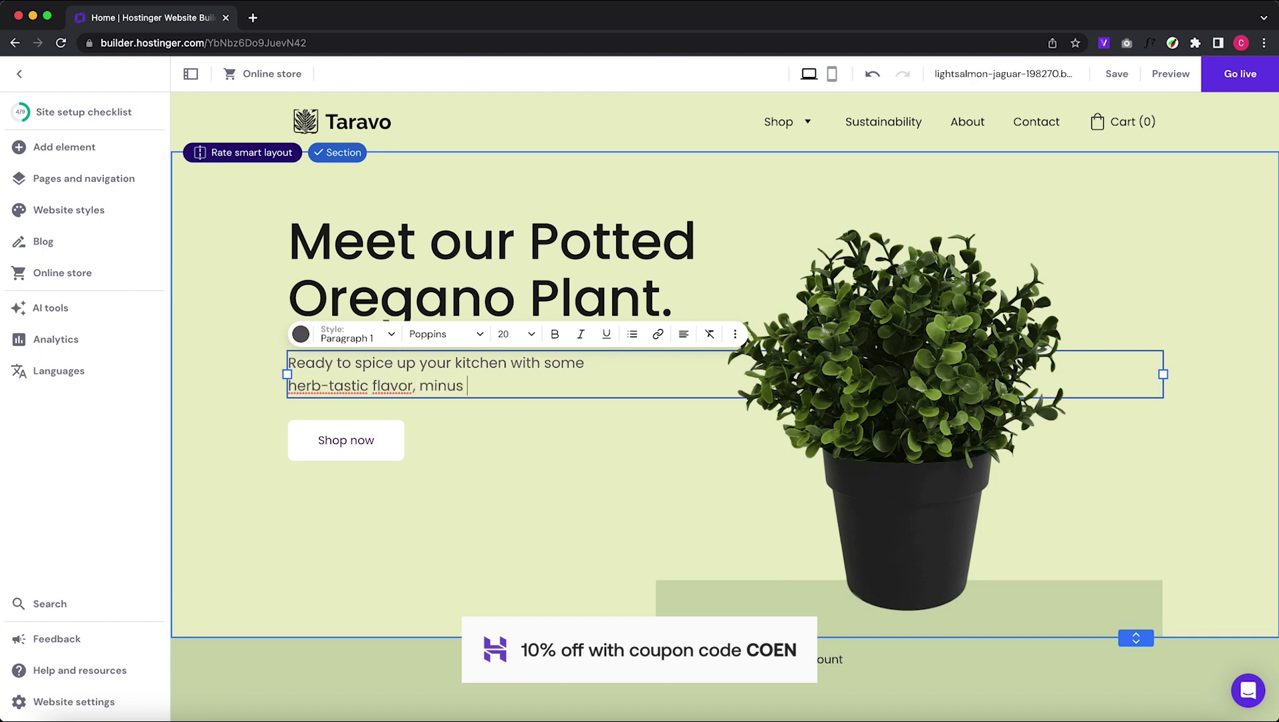
text(of watering and pr)
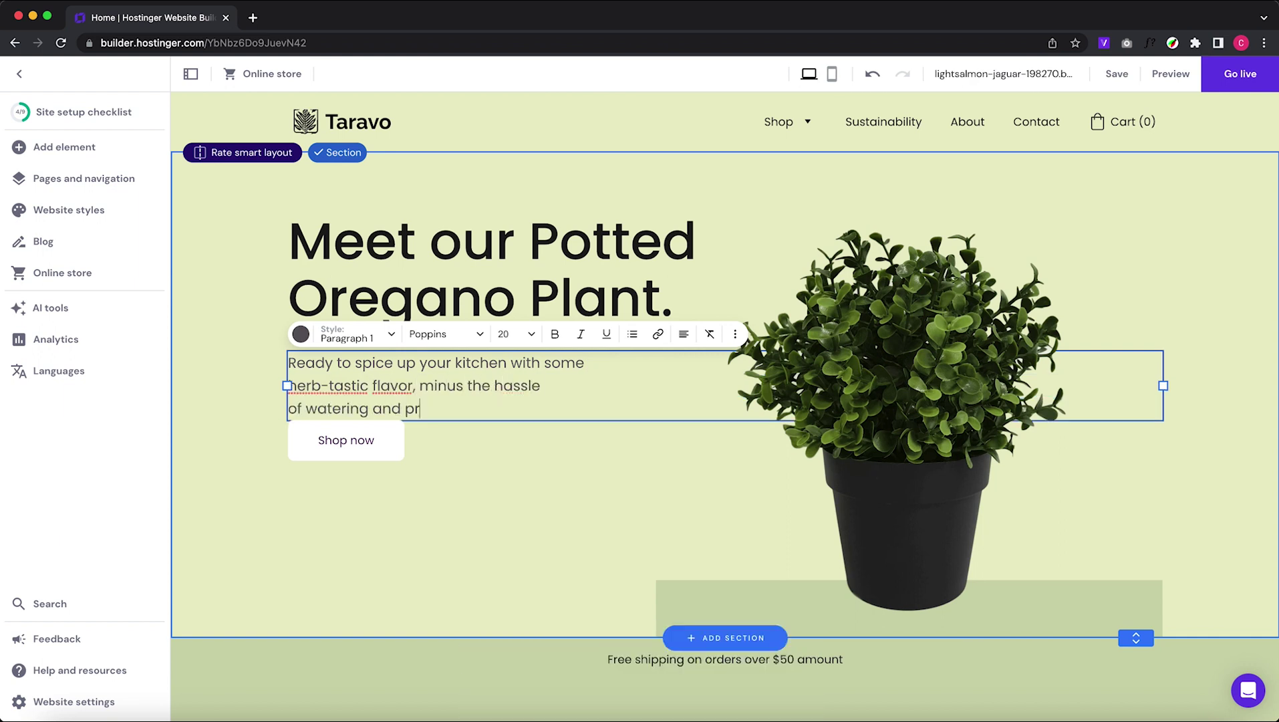
Step: Set the hero description's text style to Paragraph 2 with a dark gray color
triple_click(374, 376)
click(354, 334)
click(347, 547)
click(301, 334)
click(296, 402)
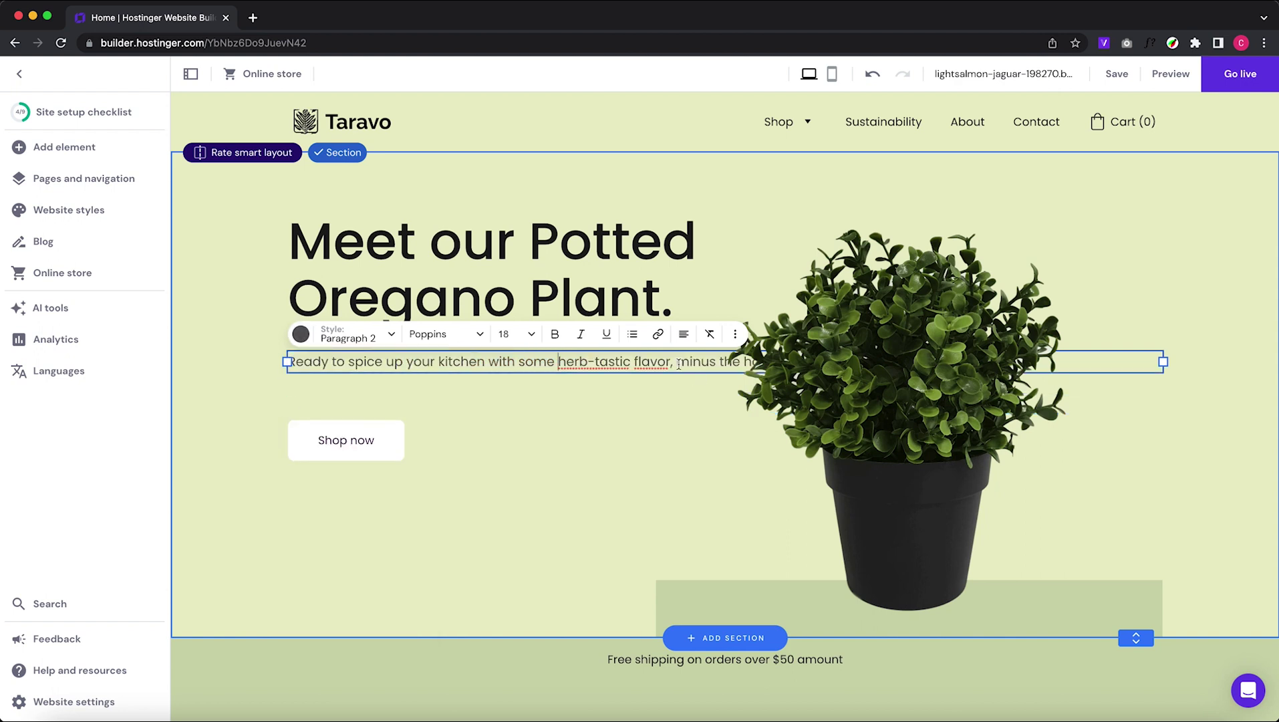
Step: Narrow the description's text box so the sentence wraps onto two lines beside the plant, without a manual line break
click(676, 361)
key(Return)
click(721, 200)
click(695, 371)
drag(1163, 372, 648, 373)
double_click(301, 401)
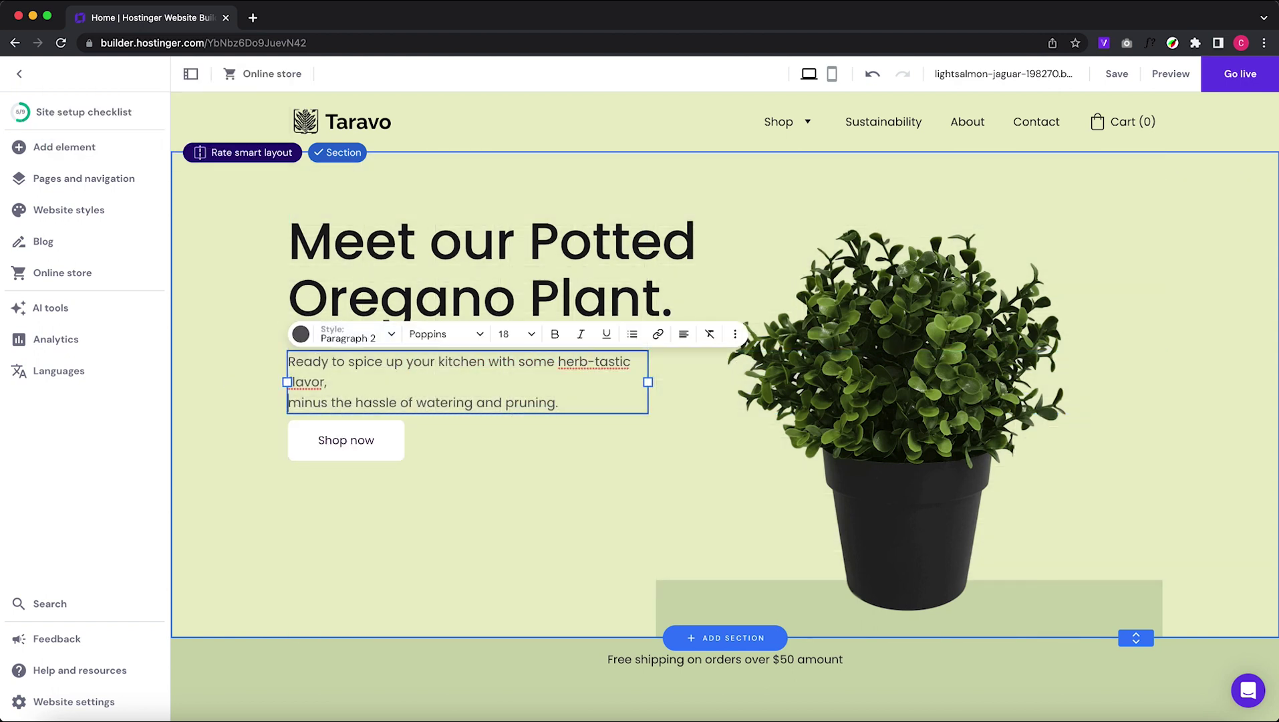
click(205, 362)
Step: Make the Shop now button's text bold and black
double_click(346, 440)
click(636, 367)
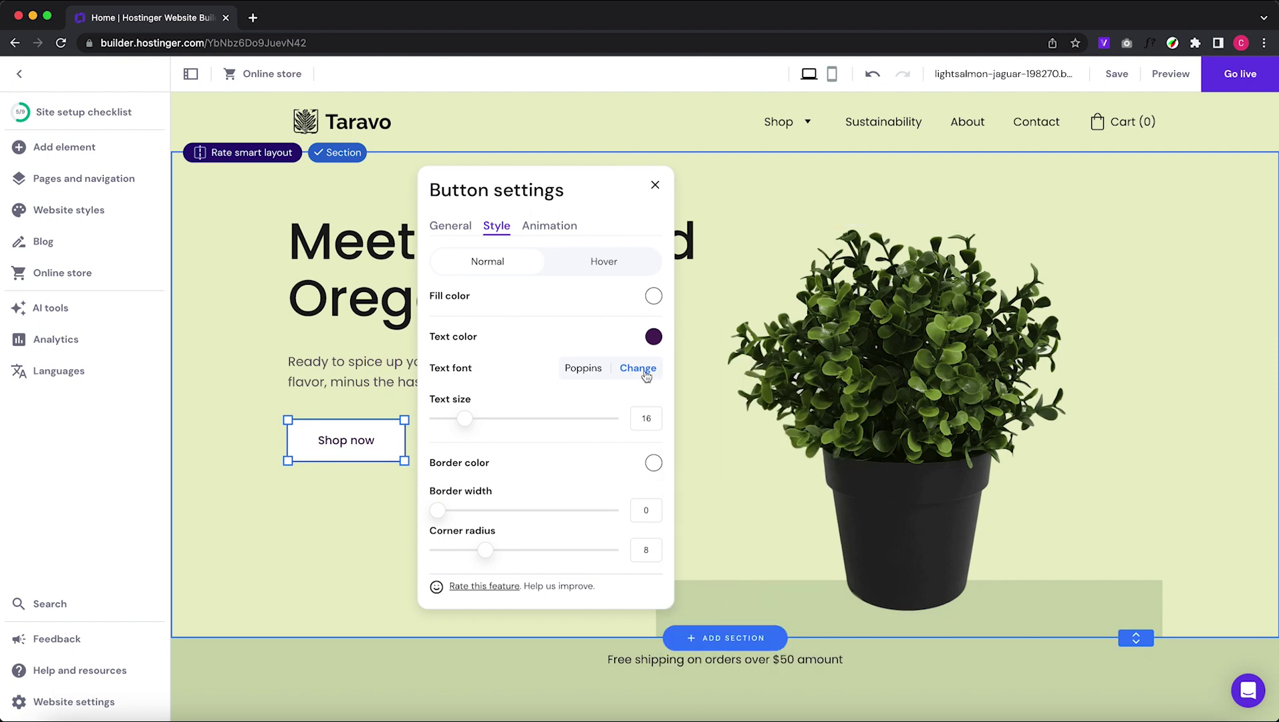
click(654, 336)
click(805, 384)
drag(703, 513, 678, 534)
click(107, 431)
Step: Duplicate the description beside the Shop now button, turn it into a bold "USD $15" price, and enlarge the button
click(444, 382)
click(368, 334)
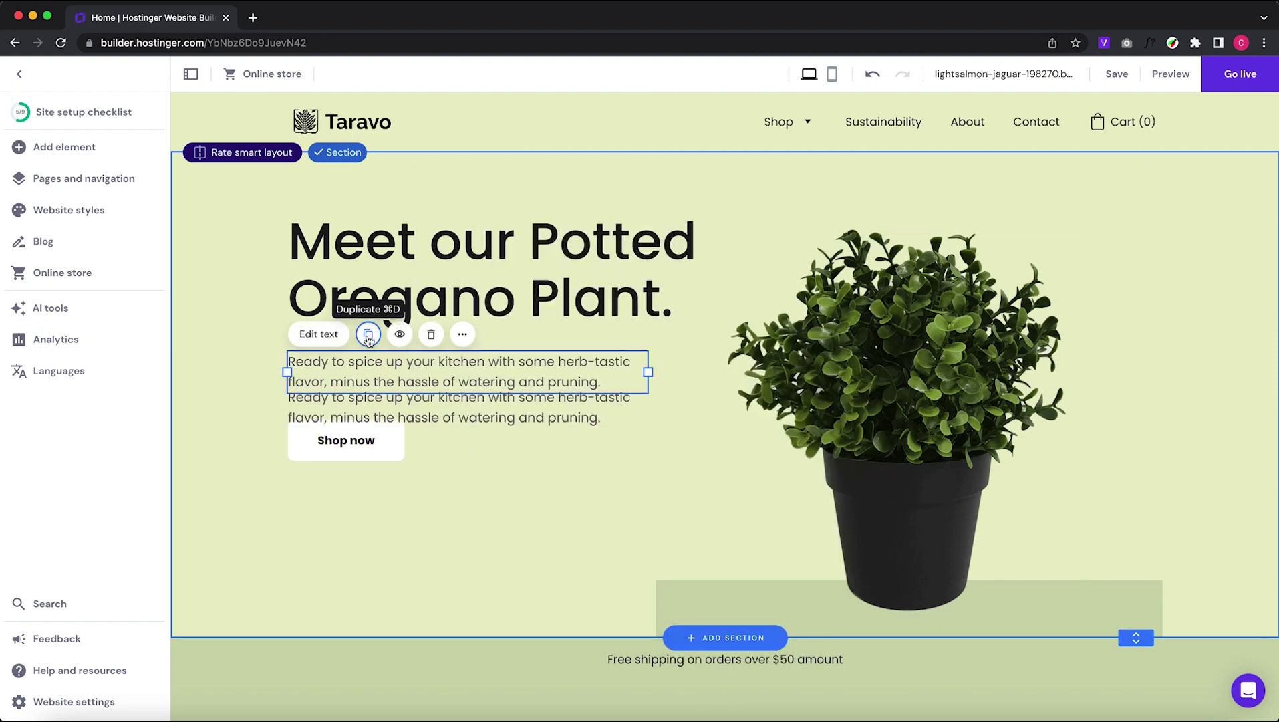
drag(435, 398, 527, 432)
double_click(527, 432)
click(646, 401)
key(BackSpace)
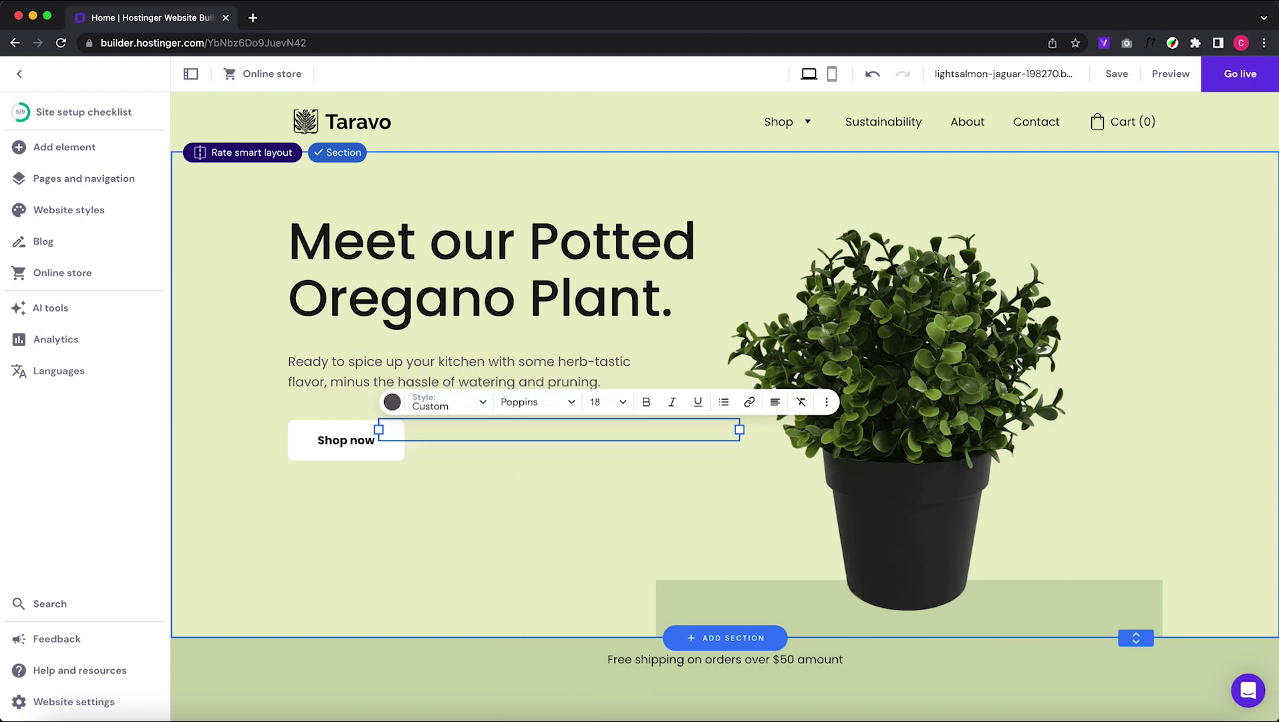
drag(400, 431, 426, 466)
click(357, 462)
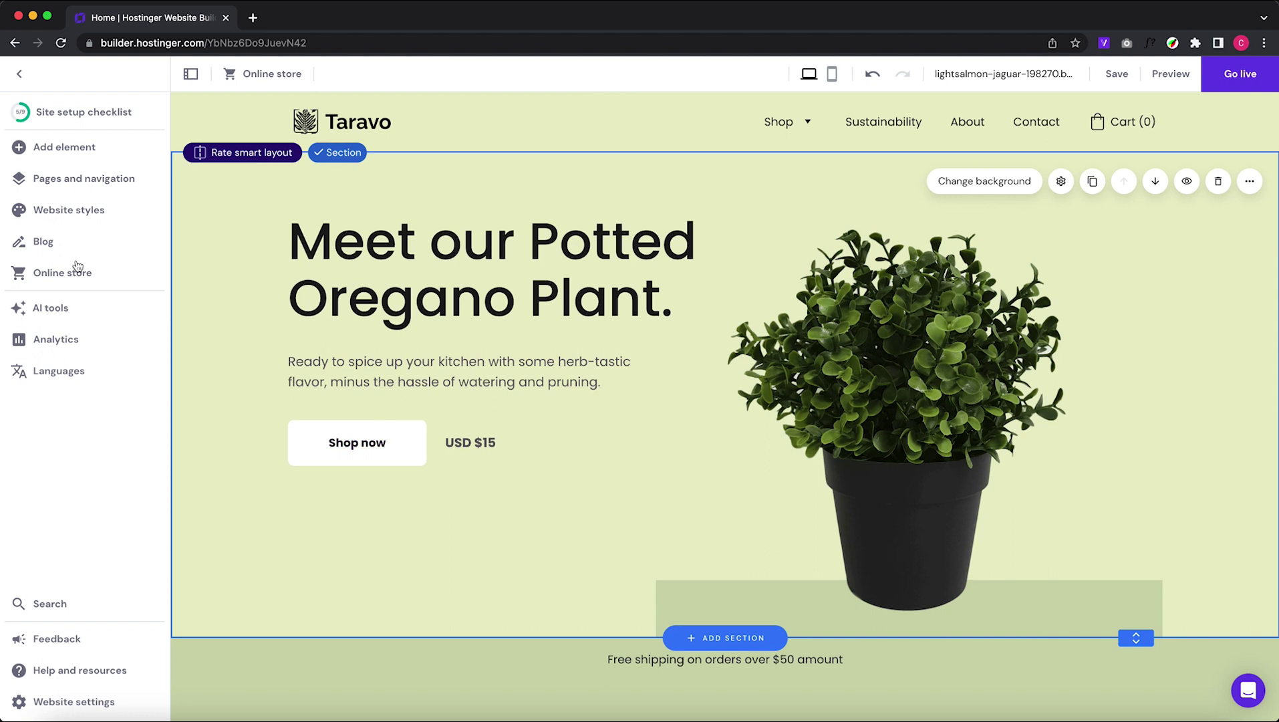
Step: Add a shape to the hero, change it to a small dark circle and place it beside the plant pot
click(65, 147)
drag(242, 462, 725, 394)
click(697, 305)
click(915, 451)
click(1046, 343)
click(720, 434)
drag(797, 466, 732, 401)
drag(693, 348, 840, 575)
drag(881, 614, 862, 608)
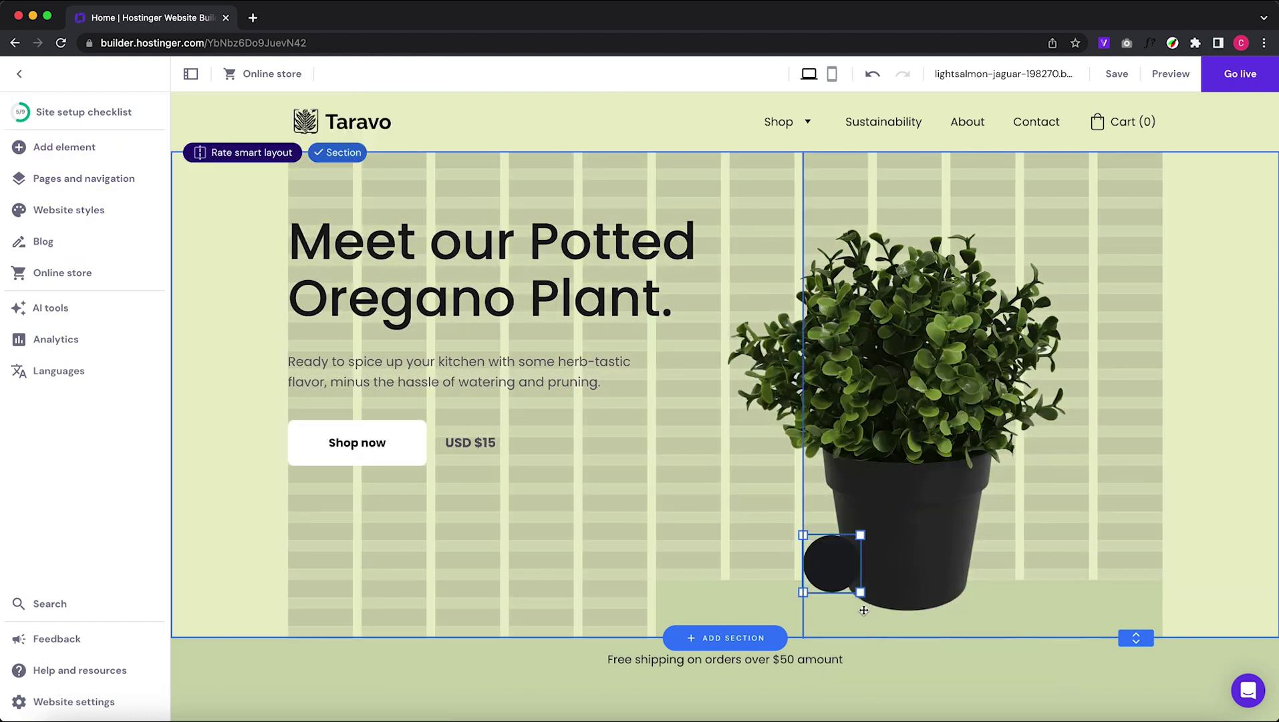
drag(830, 567, 754, 568)
Step: Duplicate the hero description below the Shop now button, replace its text with "Previous" and narrow its text box
click(388, 374)
click(369, 335)
drag(388, 384, 387, 544)
click(318, 505)
key(super+a)
text(Previous)
drag(648, 533, 547, 551)
Step: Center-align the "Previous" label and duplicate it as a second label reading "Next"
double_click(324, 532)
click(684, 506)
click(669, 536)
click(324, 533)
click(372, 507)
click(320, 540)
text(Next)
click(245, 485)
Step: Place the "Previous" label on the dark circle, enlarge the circle to fit it and make the label's text light
drag(318, 533, 805, 526)
click(755, 572)
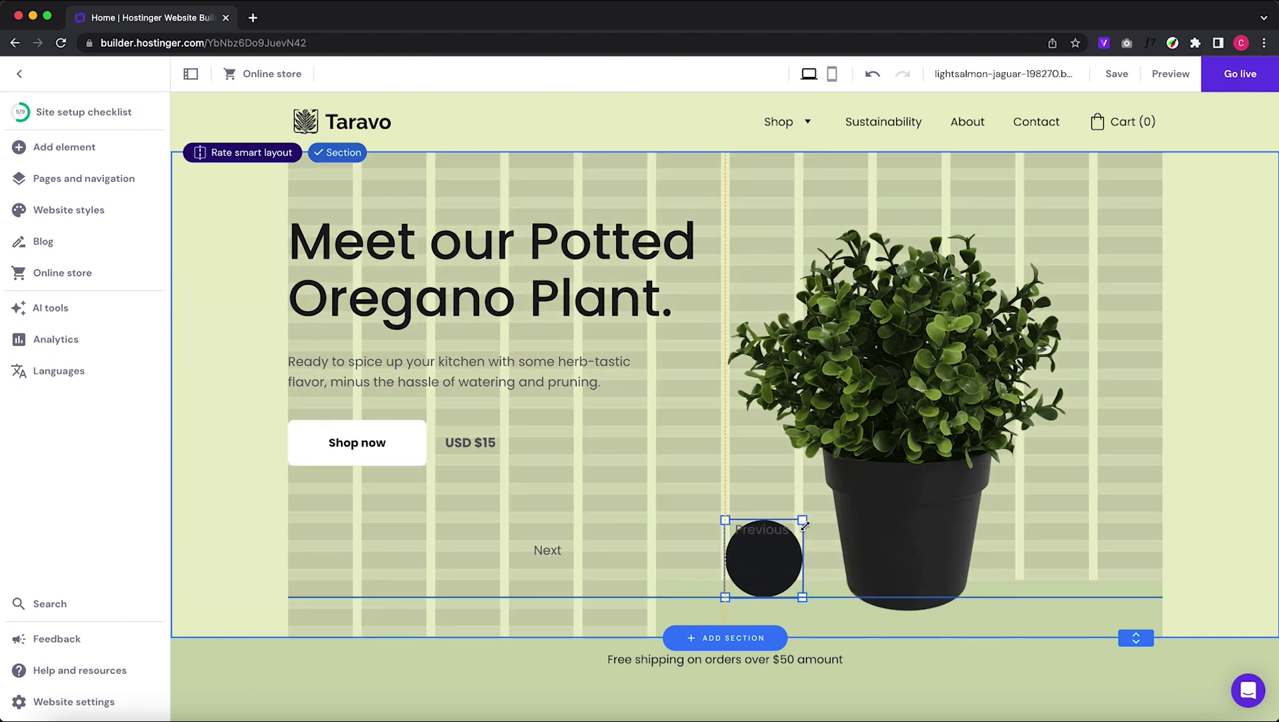
double_click(761, 532)
click(743, 503)
click(848, 253)
click(595, 383)
Step: Move the dark circle and "Previous" label toward the pot, and move the "Next" label to the pot's right
click(762, 535)
right_click(772, 562)
click(795, 553)
drag(762, 535, 882, 549)
drag(826, 613, 948, 579)
drag(829, 579, 862, 579)
drag(769, 532, 868, 579)
drag(549, 552, 1058, 522)
Step: Give the "Next" label the same light text color as the "Previous" label
click(1197, 476)
click(1136, 355)
click(1062, 477)
click(821, 477)
click(909, 227)
click(1274, 455)
Step: Shorten the "Previous" label to "Prev." and arrange it and "Next" on two matching dark circles right of the pot
click(1191, 495)
click(953, 592)
click(955, 582)
click(1159, 475)
click(865, 606)
click(1026, 523)
click(1161, 494)
click(1051, 497)
text(Prev.)
click(1139, 354)
click(845, 579)
click(974, 551)
Step: Delete the free-shipping text from the section below the hero
scroll(1135, 653, down, 1)
drag(1136, 591, 1136, 573)
scroll(1130, 575, up, 1)
click(641, 657)
key(Delete)
Step: Duplicate the description near the hero's lower-left corner and turn it into a bold black "Scroll to discover" label
click(369, 368)
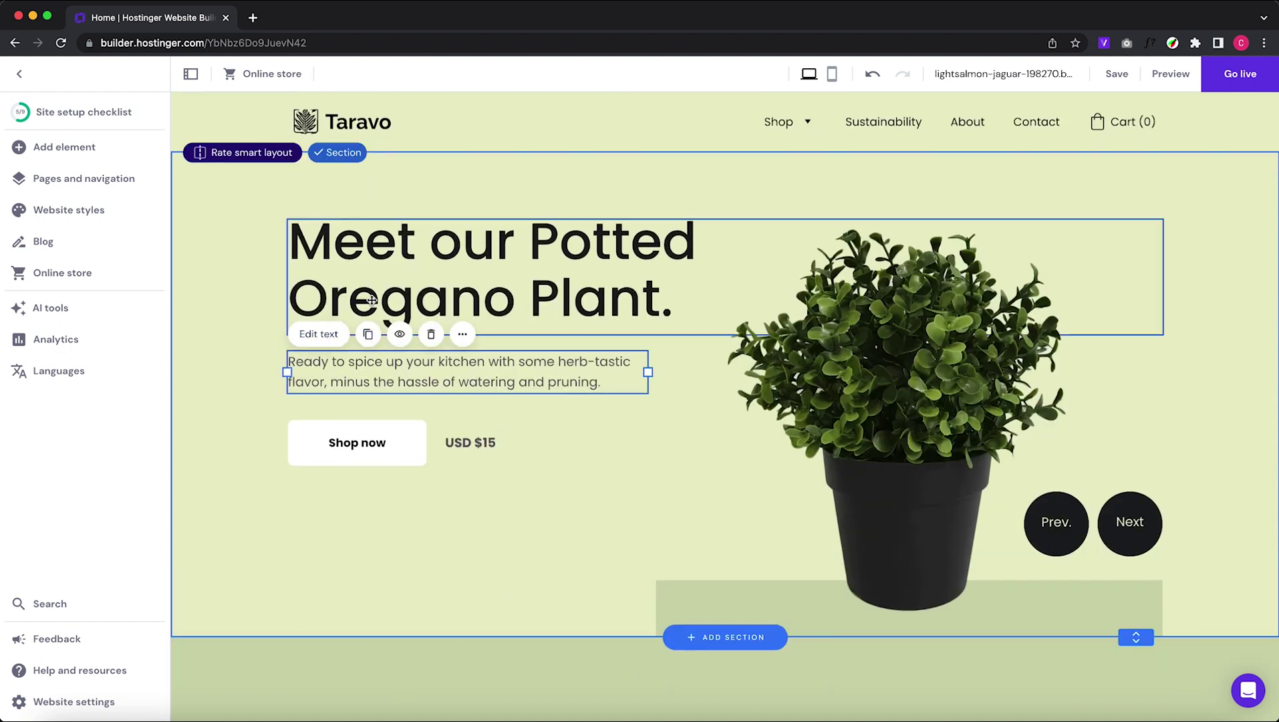
click(369, 333)
click(327, 554)
drag(409, 416, 358, 591)
text(Scroll to discover)
key(super+a)
click(553, 556)
click(301, 554)
click(308, 284)
click(528, 518)
click(262, 530)
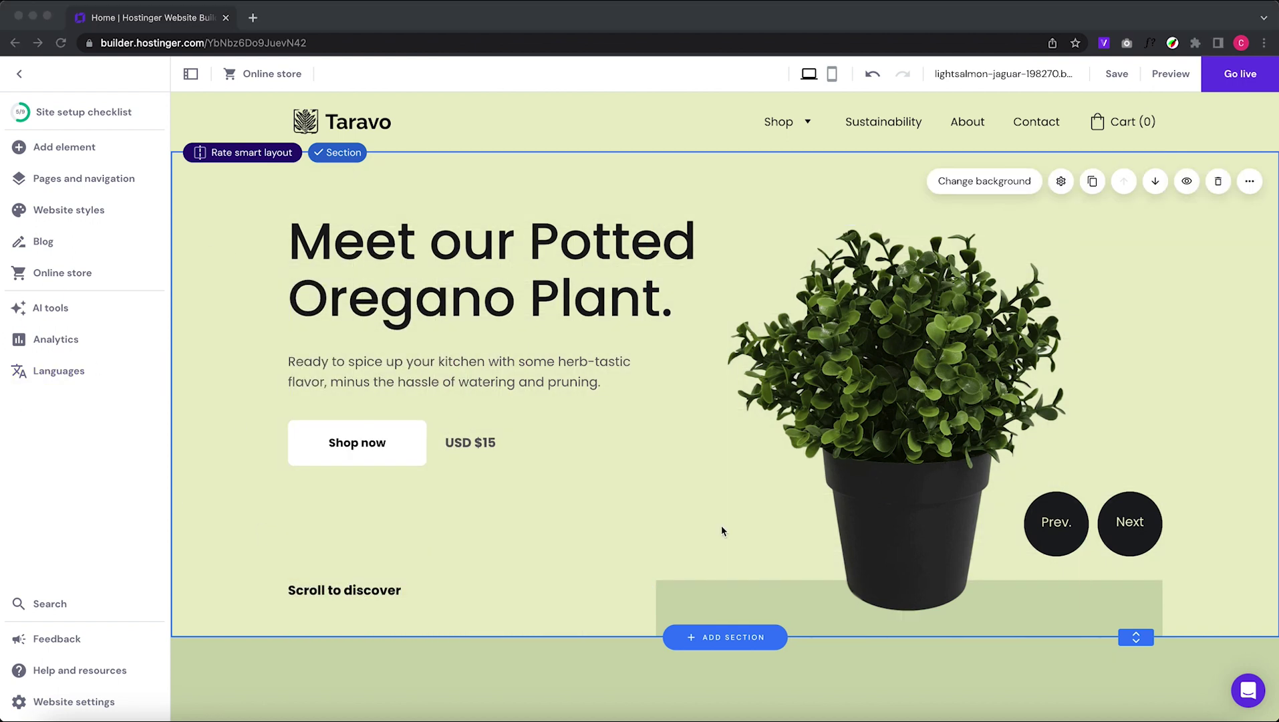
Step: Duplicate the description, place it beside the top of the plant, change it to "10 inches" and narrow its text box
click(428, 374)
click(368, 333)
drag(414, 403, 931, 225)
click(815, 191)
text(0 inches)
drag(802, 219, 1024, 219)
Step: Add a shape at the top right of the plant, change it to a short horizontal line and color it light green
click(86, 147)
drag(255, 476, 980, 247)
click(698, 305)
click(848, 568)
scroll(725, 401, down, 1)
click(1056, 268)
drag(1011, 305, 1042, 230)
click(1033, 146)
click(1161, 218)
Step: Make the "10 inches" label bold and position it just above the right end of the line
click(1005, 173)
click(1072, 191)
click(1054, 163)
drag(1162, 191, 1082, 210)
click(1204, 163)
click(1218, 193)
triple_click(1063, 191)
click(1074, 164)
Step: Change the line under the "10 inches" label to a dashed line shape
click(1104, 234)
click(1241, 228)
click(1029, 229)
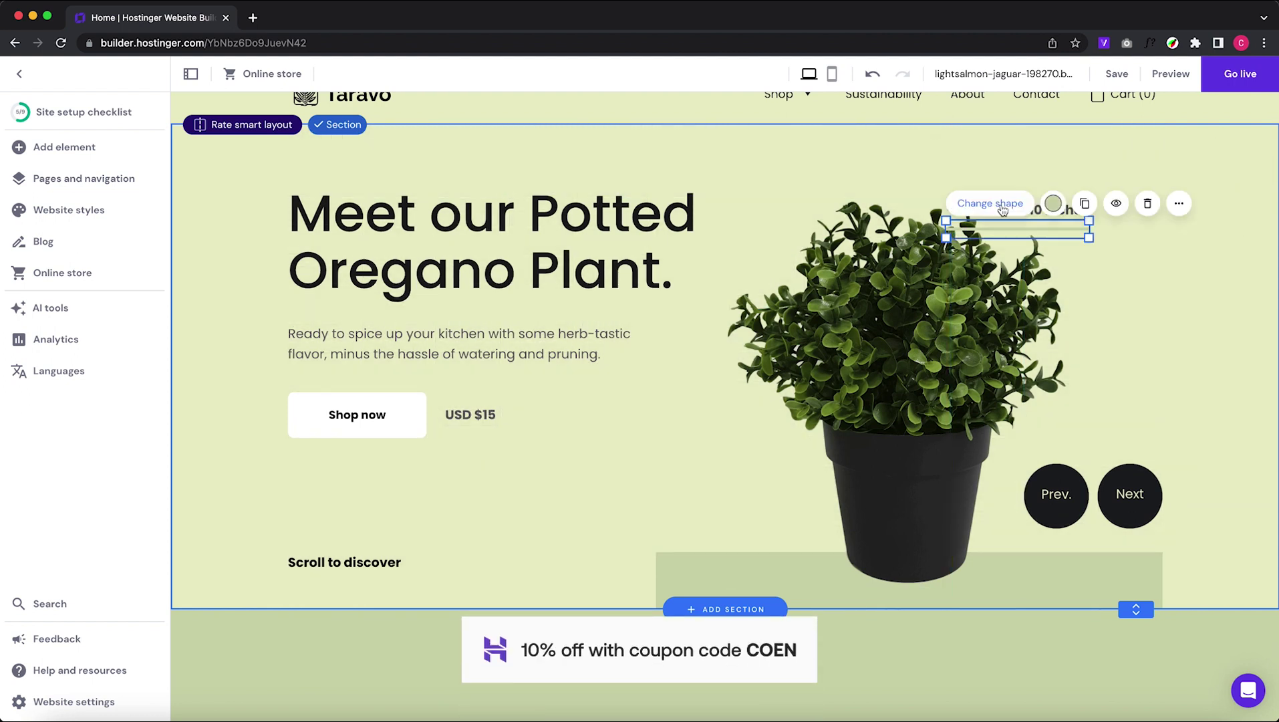
click(990, 202)
click(914, 241)
click(1049, 229)
Step: Duplicate the dashed line and place the copy so it runs from the pot out to its left
click(1085, 204)
drag(1035, 240, 797, 513)
click(1087, 267)
Step: Duplicate the "10 inches" label above the lower dashed line, change it to "0.5 LB" and align it with the line's left end
click(1058, 211)
click(1096, 185)
drag(1061, 245, 755, 477)
click(758, 448)
click(881, 450)
click(1124, 448)
click(1082, 479)
double_click(758, 475)
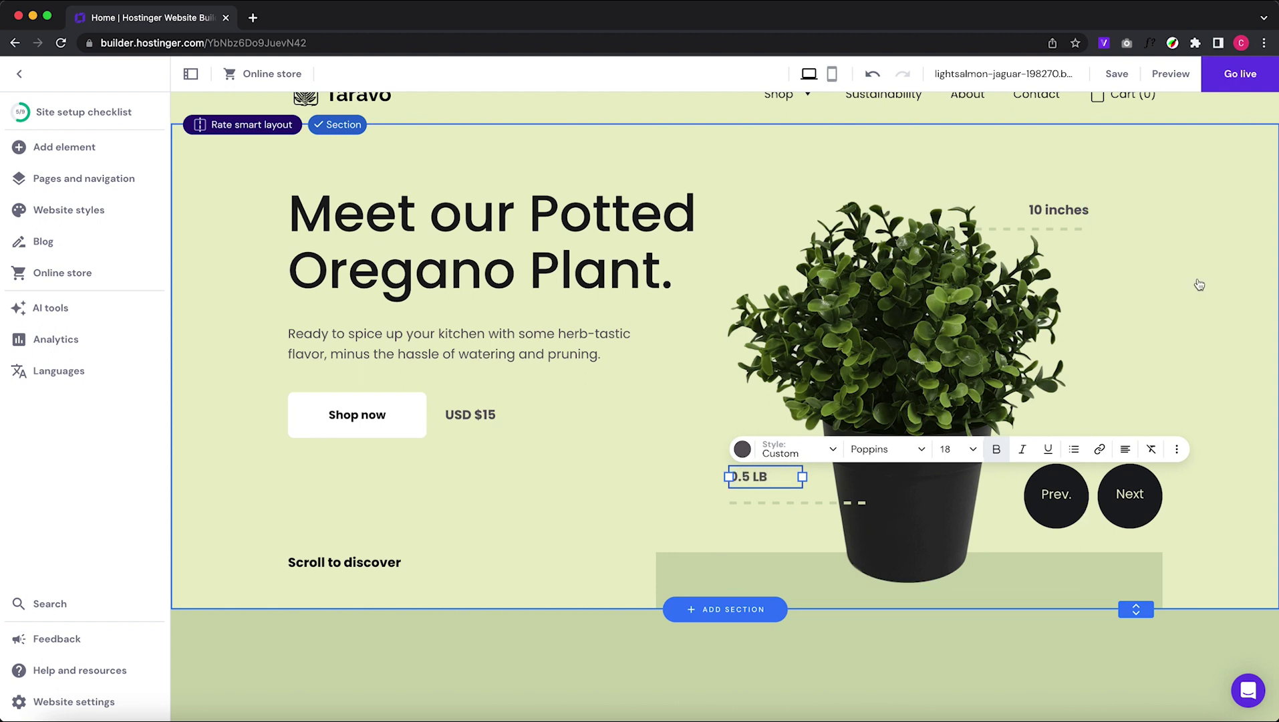
click(1199, 285)
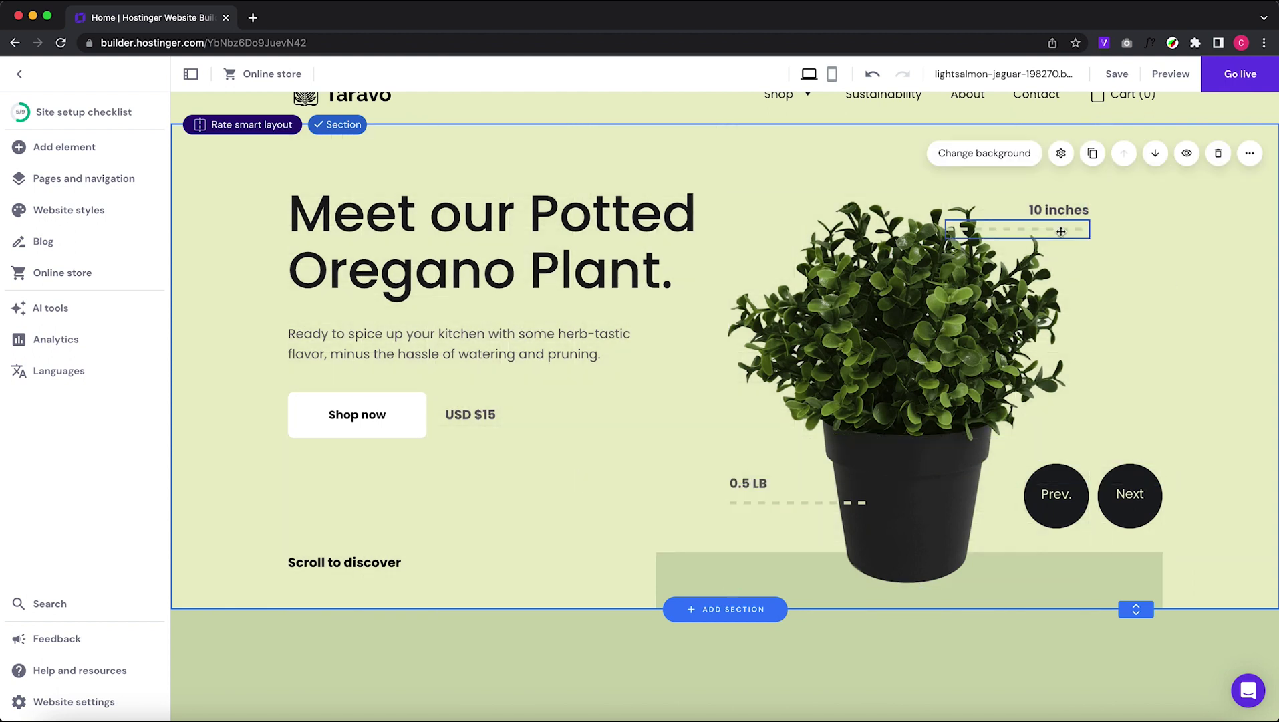
Step: Move the Prev. and Next circles with their labels down so they overlap the green rectangle beside the pot
click(1055, 498)
drag(1056, 497, 1052, 547)
drag(1051, 552, 1051, 554)
drag(1128, 473, 1129, 529)
drag(1143, 487, 1143, 546)
scroll(1219, 428, down, 3)
click(1218, 429)
scroll(1219, 428, up, 3)
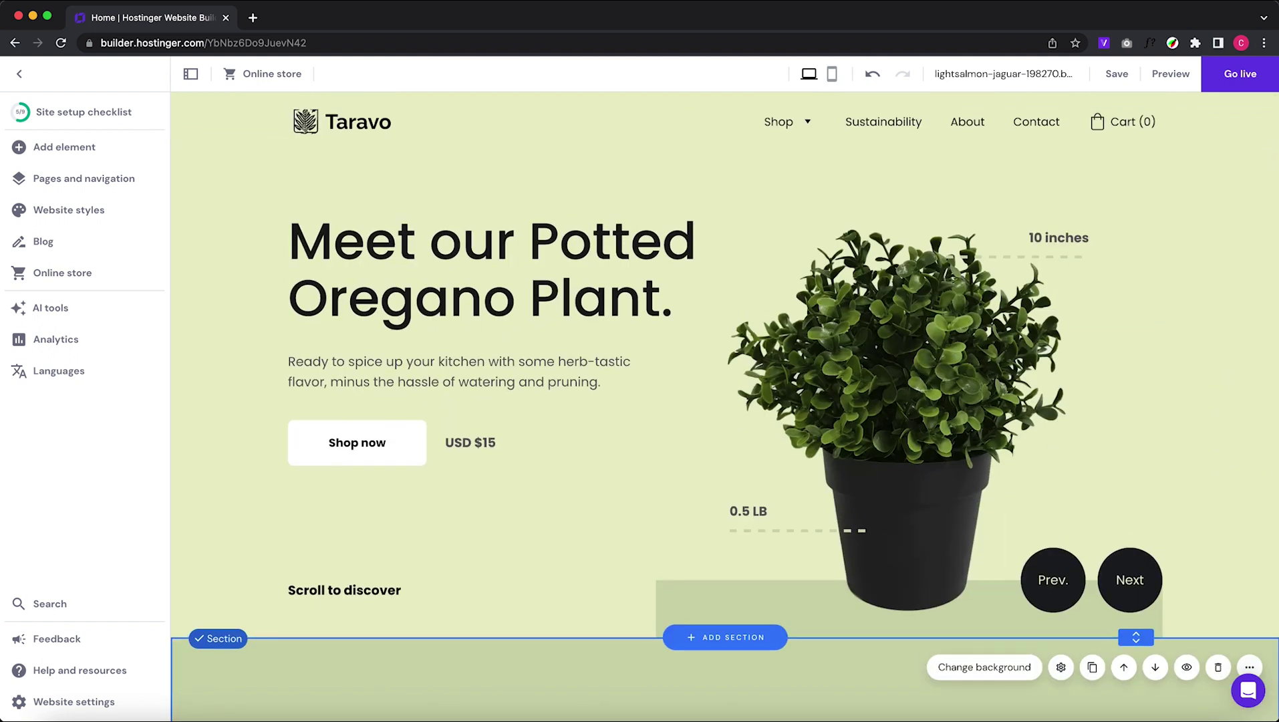
Step: Recolor the "USD $15" price text to a near-black shade and copy its hex color code
double_click(473, 442)
click(463, 419)
click(566, 165)
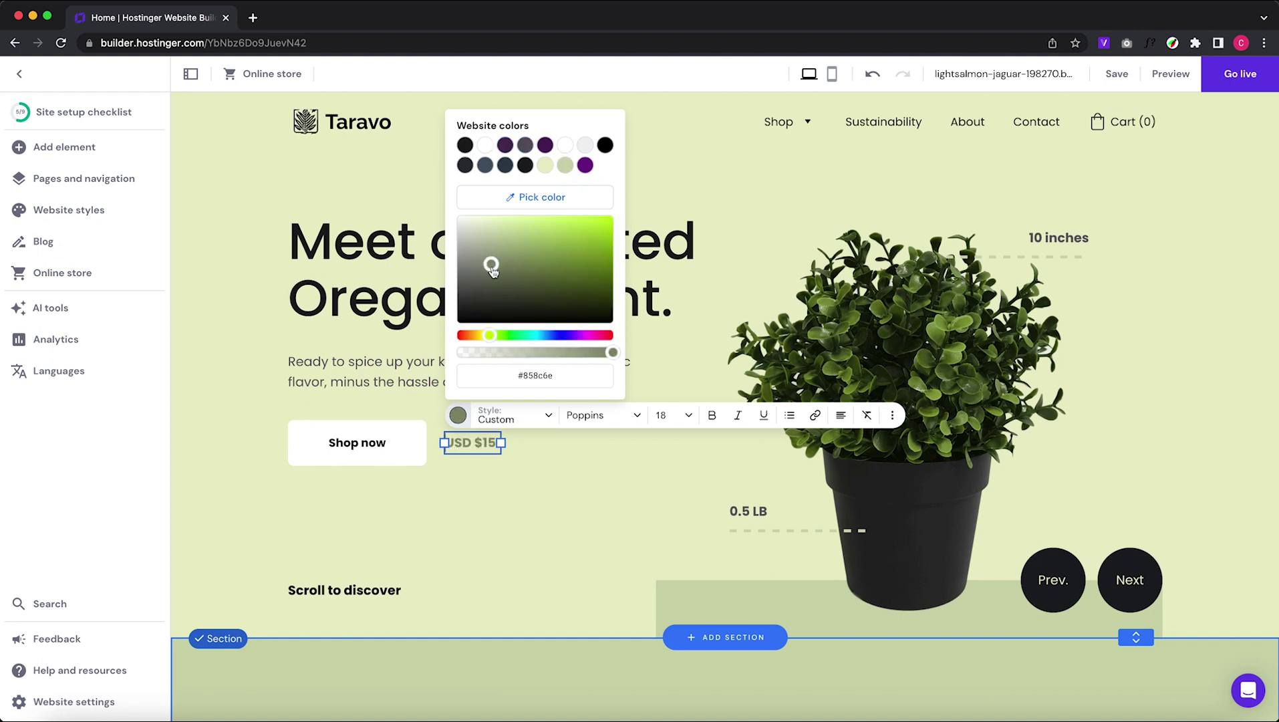
double_click(534, 375)
key(super+c)
Step: Apply the copied hex color to the Shop now button's text
double_click(374, 457)
click(520, 231)
click(676, 341)
double_click(782, 599)
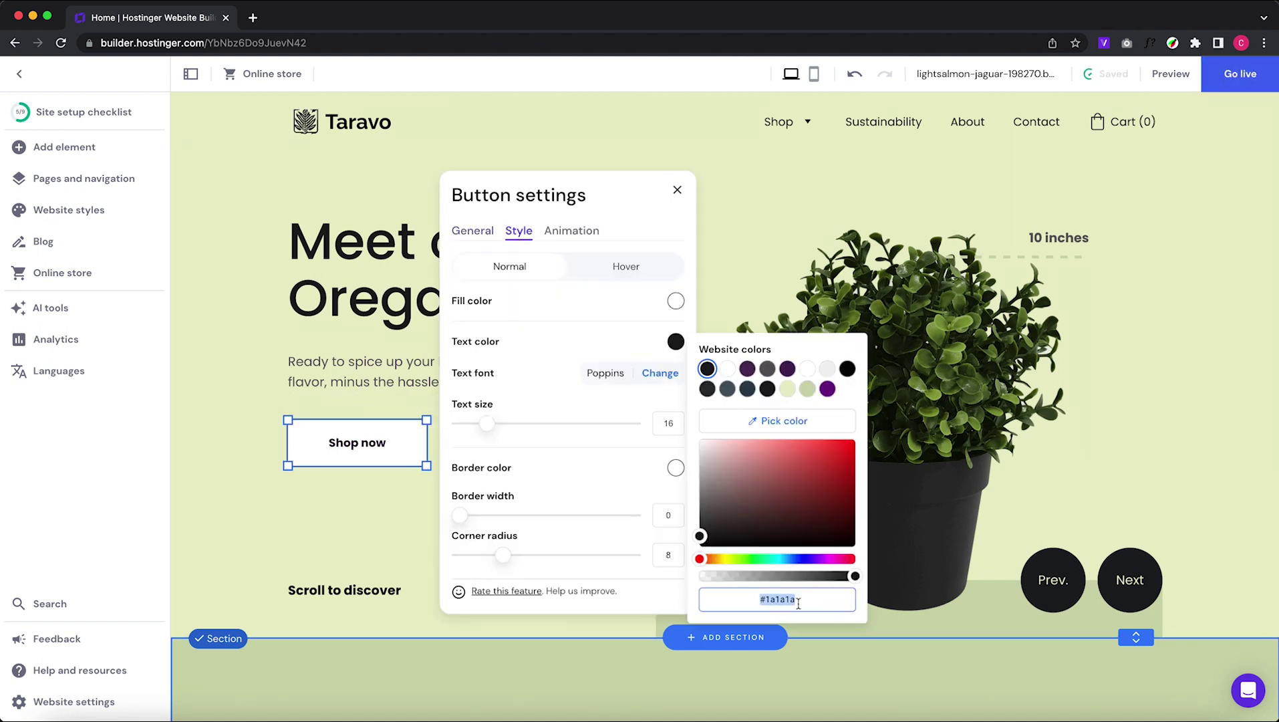
key(super+v)
click(727, 221)
Step: Remove the bold from "Scroll to discover" and shift the Prev. and Next circles slightly left toward the pot
double_click(382, 586)
click(443, 563)
click(550, 564)
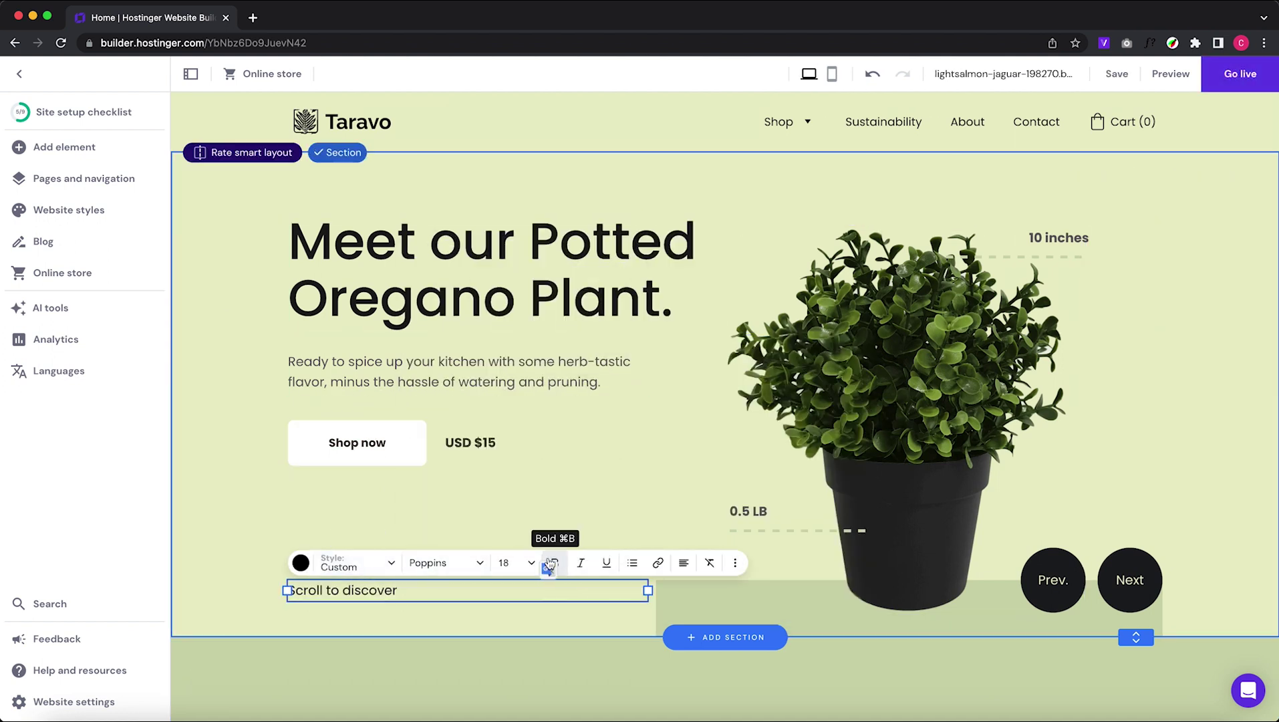
click(255, 488)
drag(1058, 601, 1017, 579)
drag(1128, 604, 1094, 604)
Step: Add a circle shape to the hero and fill it with the pale cream color from the copied hex code
click(64, 147)
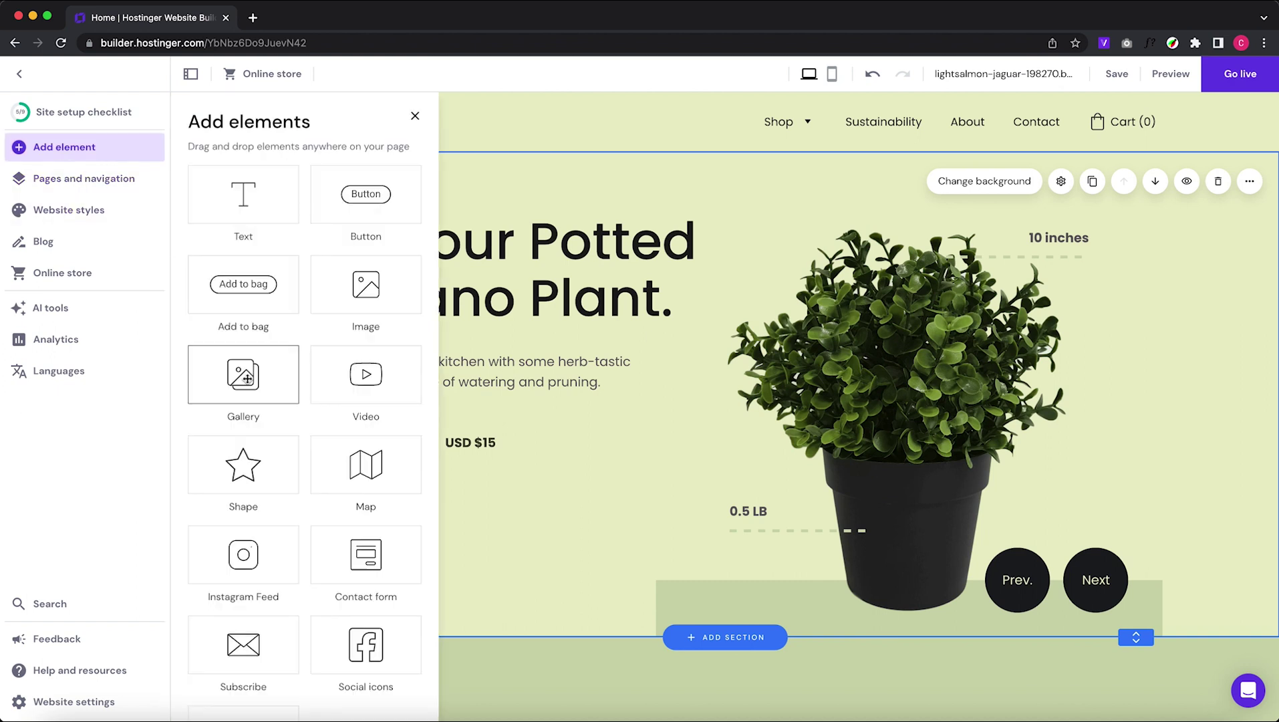
click(243, 466)
click(908, 443)
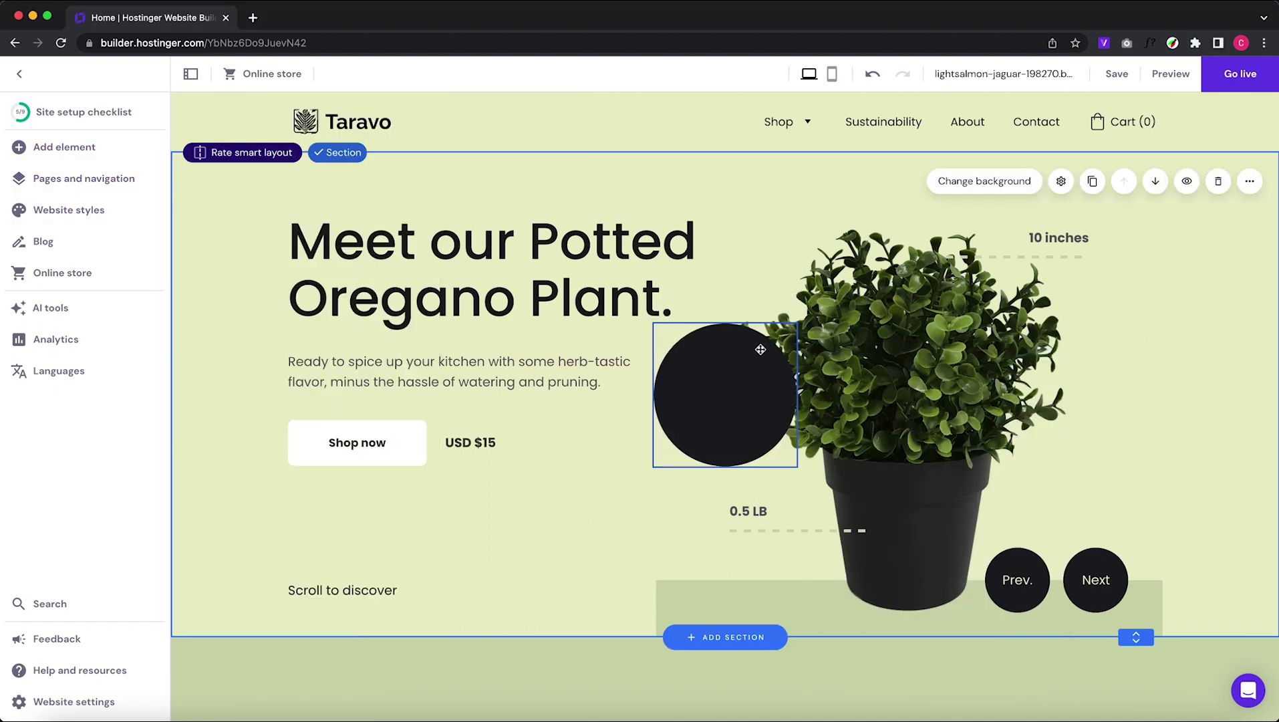
click(762, 348)
click(759, 306)
triple_click(871, 586)
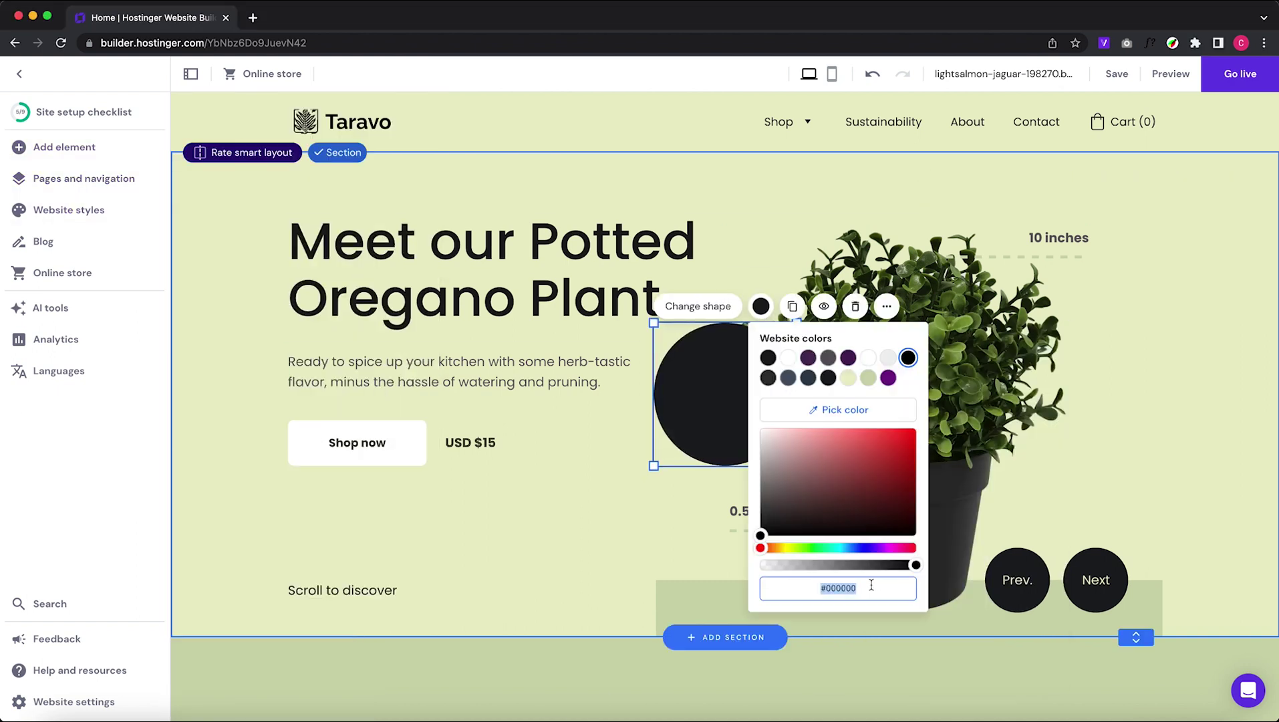
key(super+v)
Step: Move the cream circle to the hero's upper-left corner over the heading and send it behind the text
drag(721, 396, 357, 225)
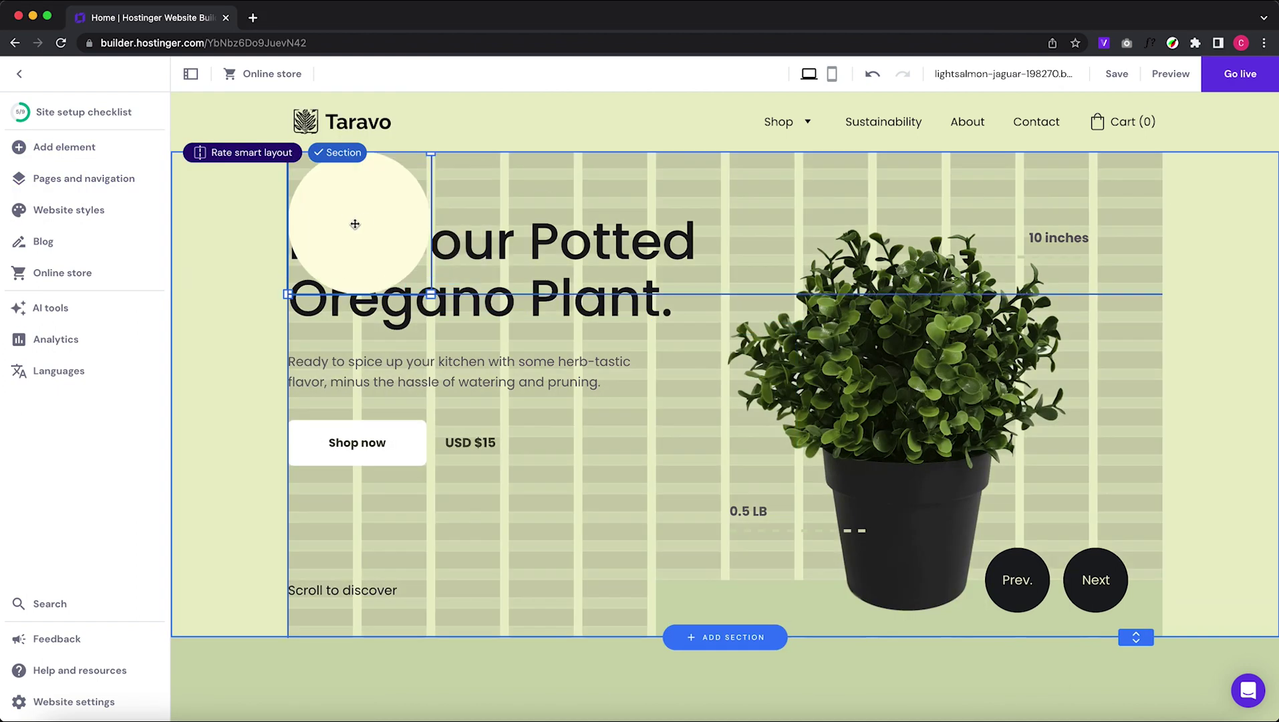
click(520, 134)
click(560, 311)
click(213, 278)
Step: Move the heading, description, Shop now button and price down below the cream circle, keeping the circle at the hero's top edge
drag(462, 446, 462, 477)
drag(394, 452, 394, 482)
drag(388, 383, 389, 415)
drag(388, 266, 388, 301)
drag(399, 473, 400, 516)
drag(496, 468, 492, 512)
drag(467, 400, 467, 441)
drag(448, 308, 448, 348)
drag(353, 241, 352, 220)
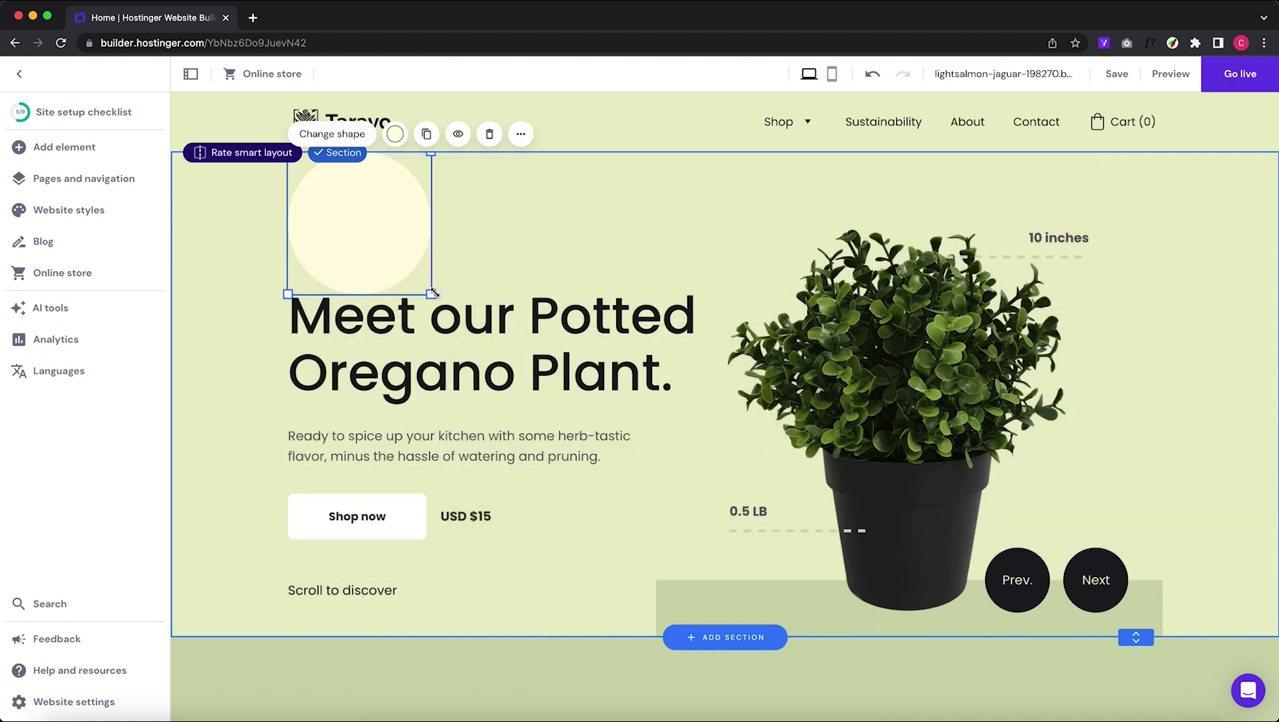
Step: Shrink the cream circle so it slightly overlaps the heading, and move the heading, description, Shop now button and price up beneath it
click(224, 233)
drag(383, 337, 383, 300)
click(231, 306)
drag(407, 446, 407, 400)
drag(404, 517, 404, 477)
drag(465, 516, 466, 478)
click(254, 425)
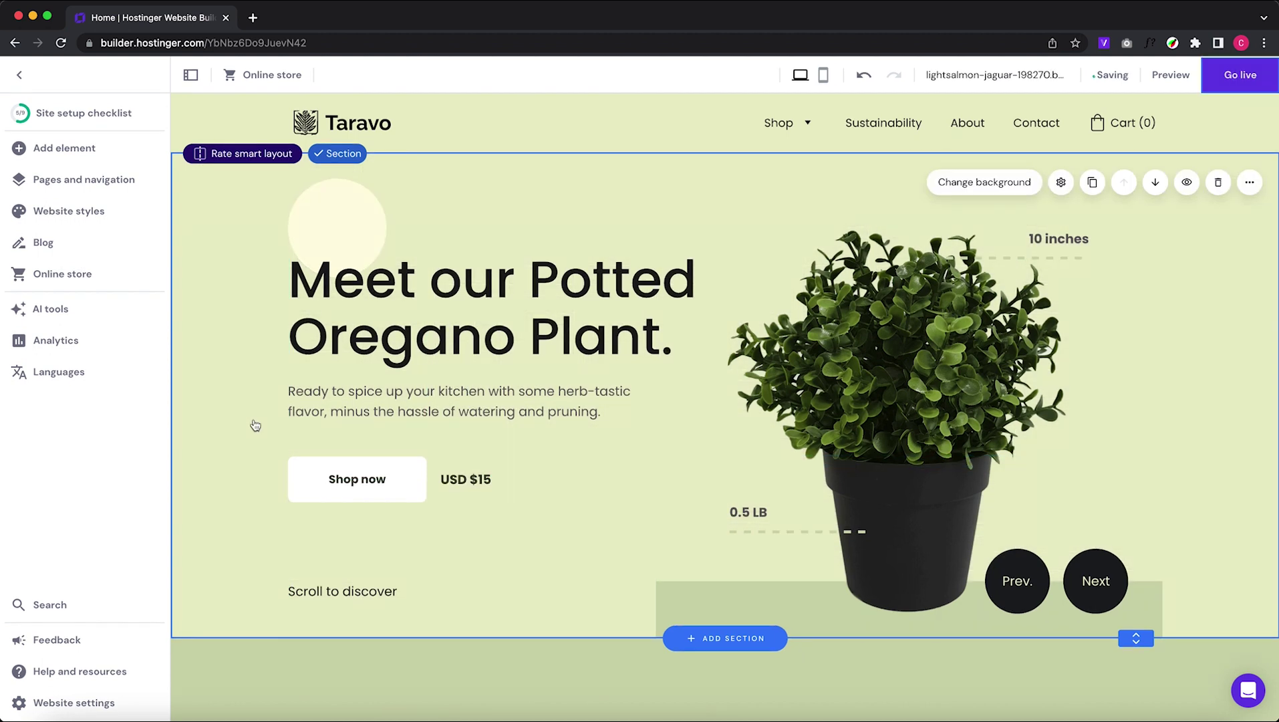
Step: Preview the home page to check the finished hero section
click(1170, 73)
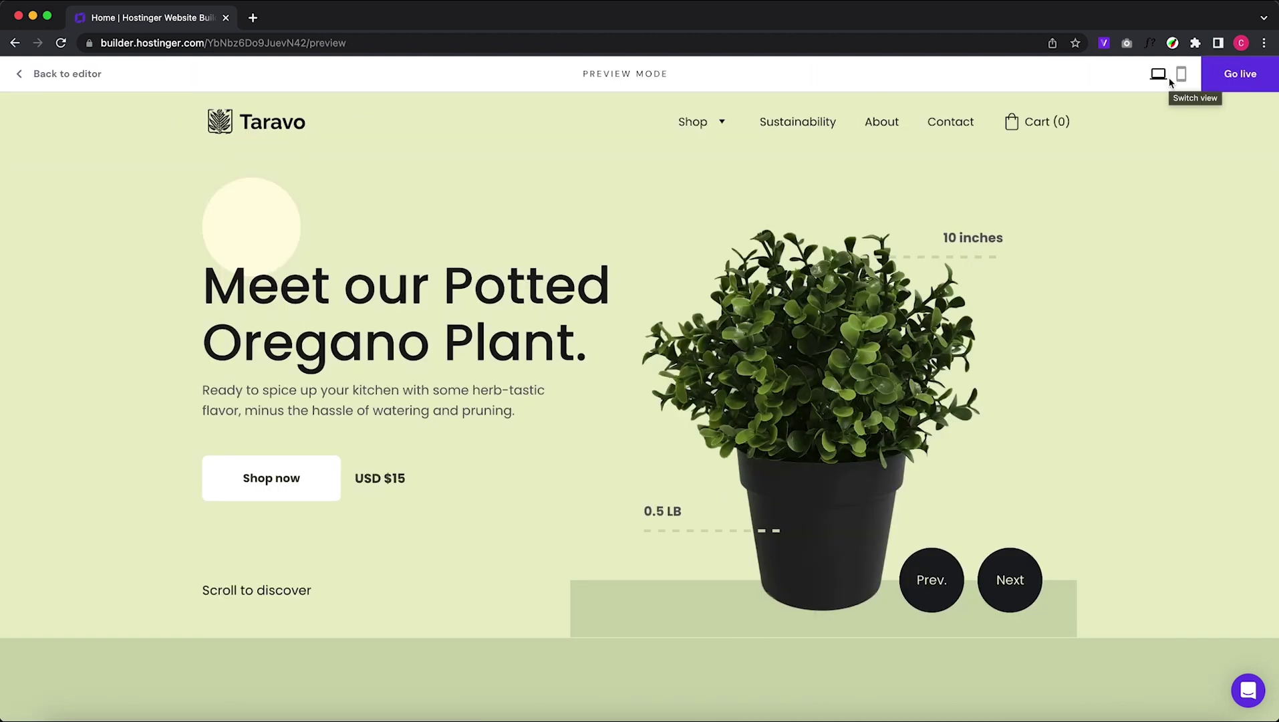